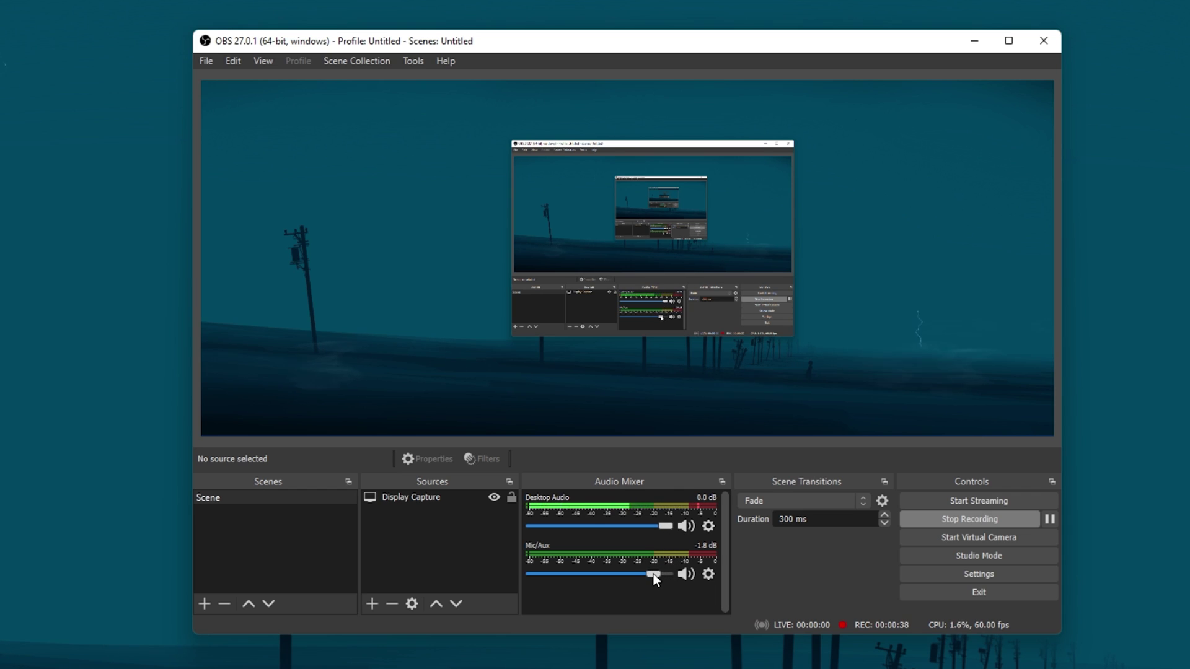
Step: Lower the Mic/Aux volume slider in the Audio Mixer to about -1.9 dB
drag(654, 574, 653, 575)
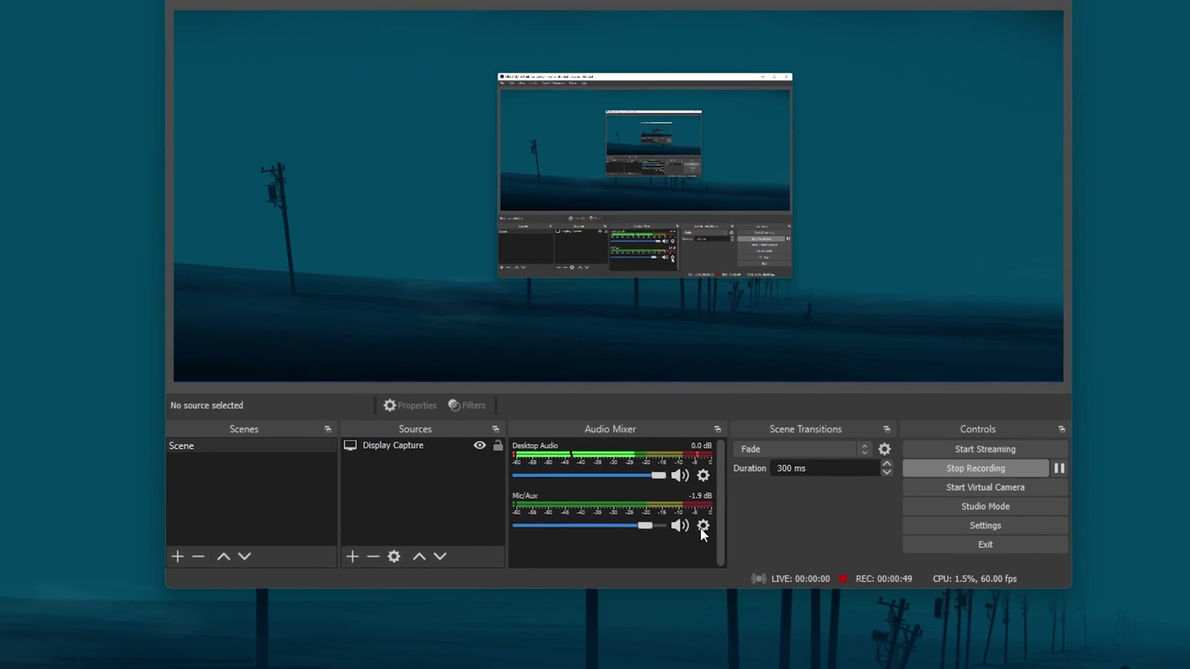
click(703, 526)
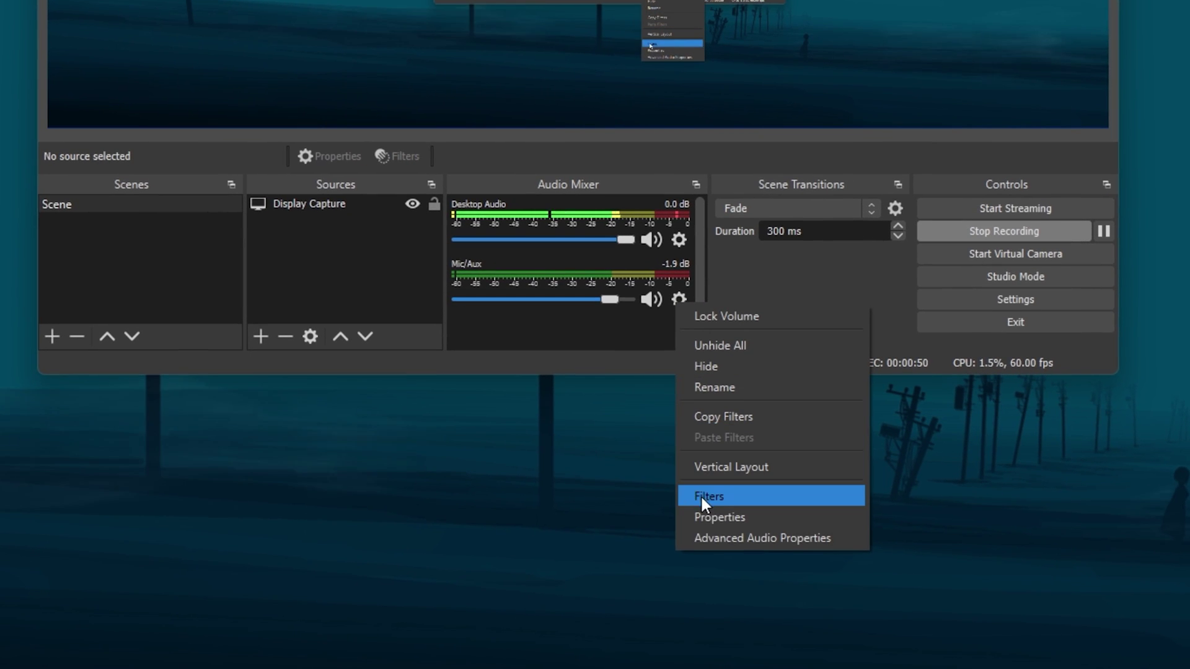
click(704, 523)
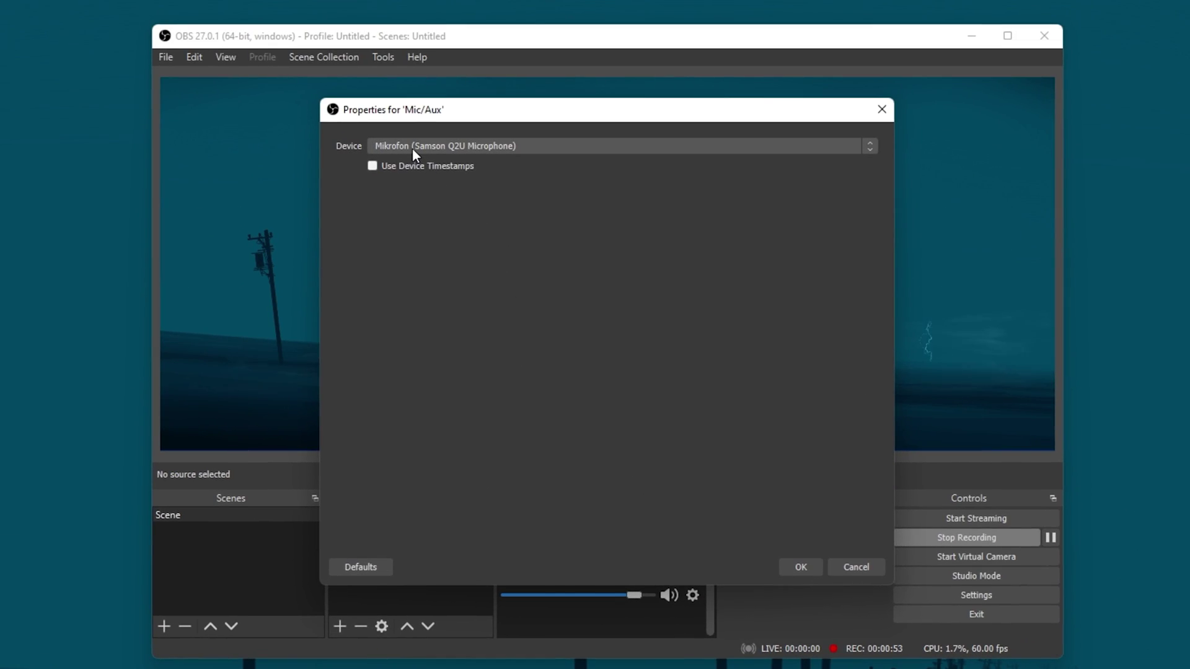
click(412, 153)
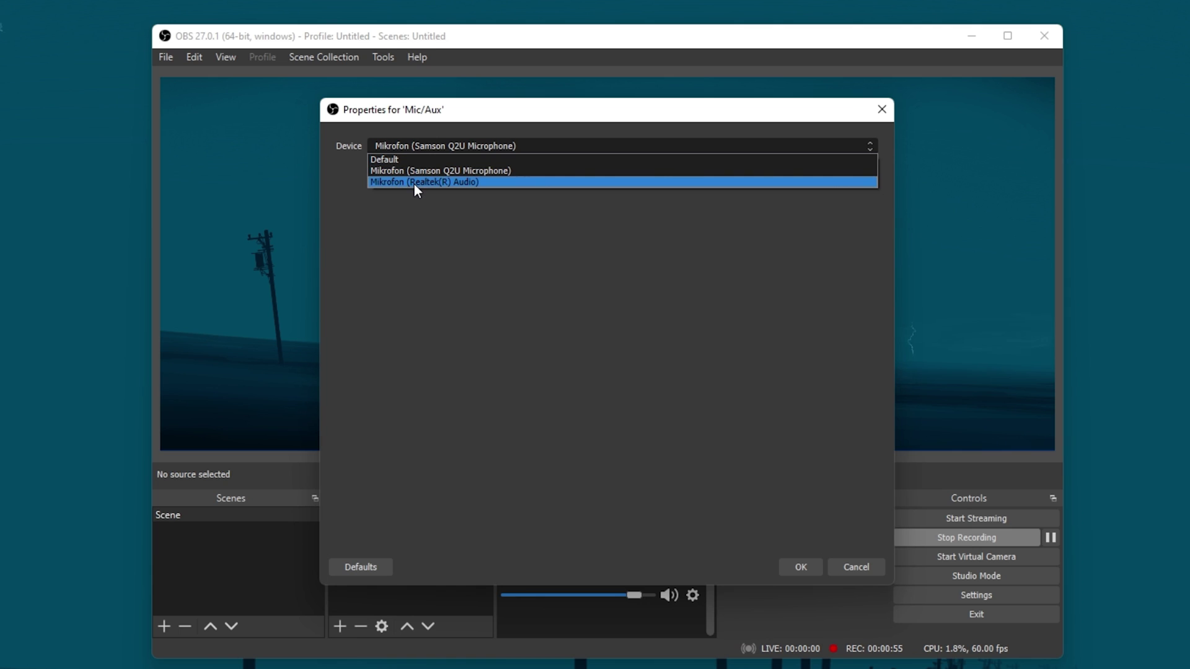
click(413, 172)
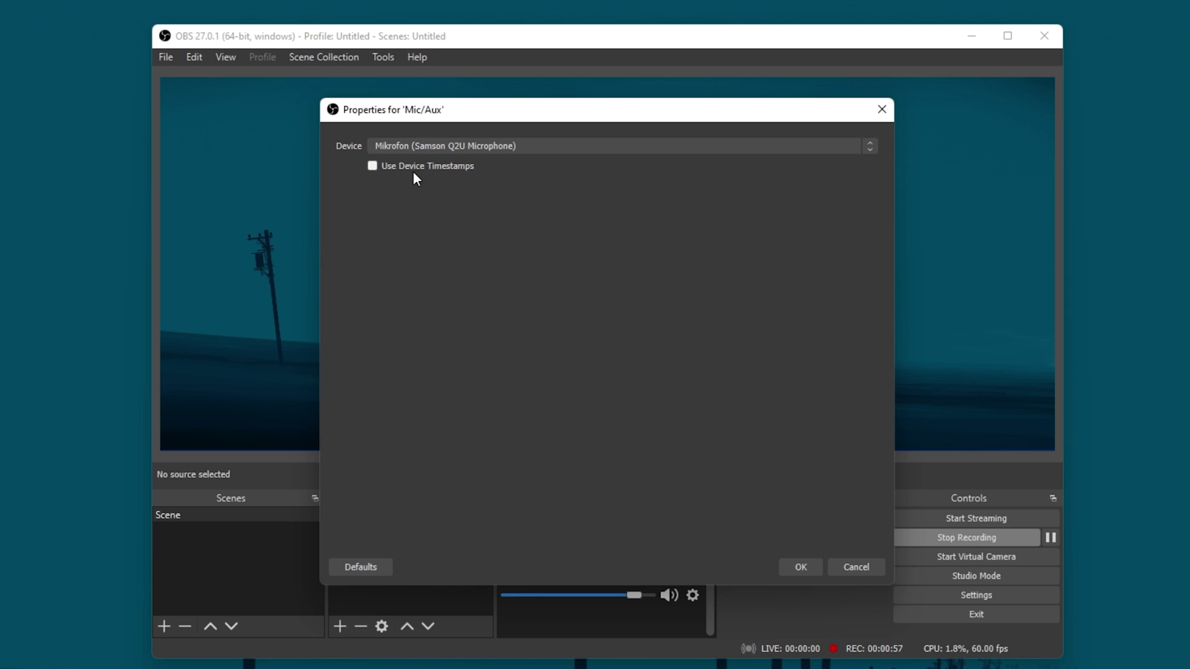
click(801, 567)
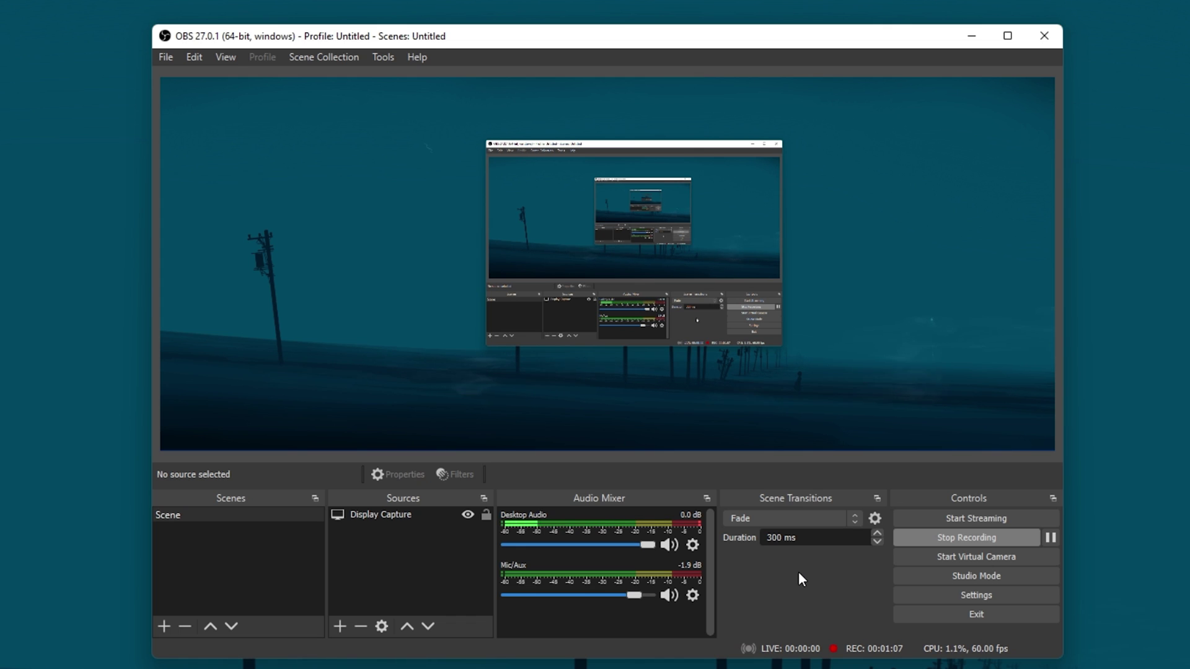
click(693, 596)
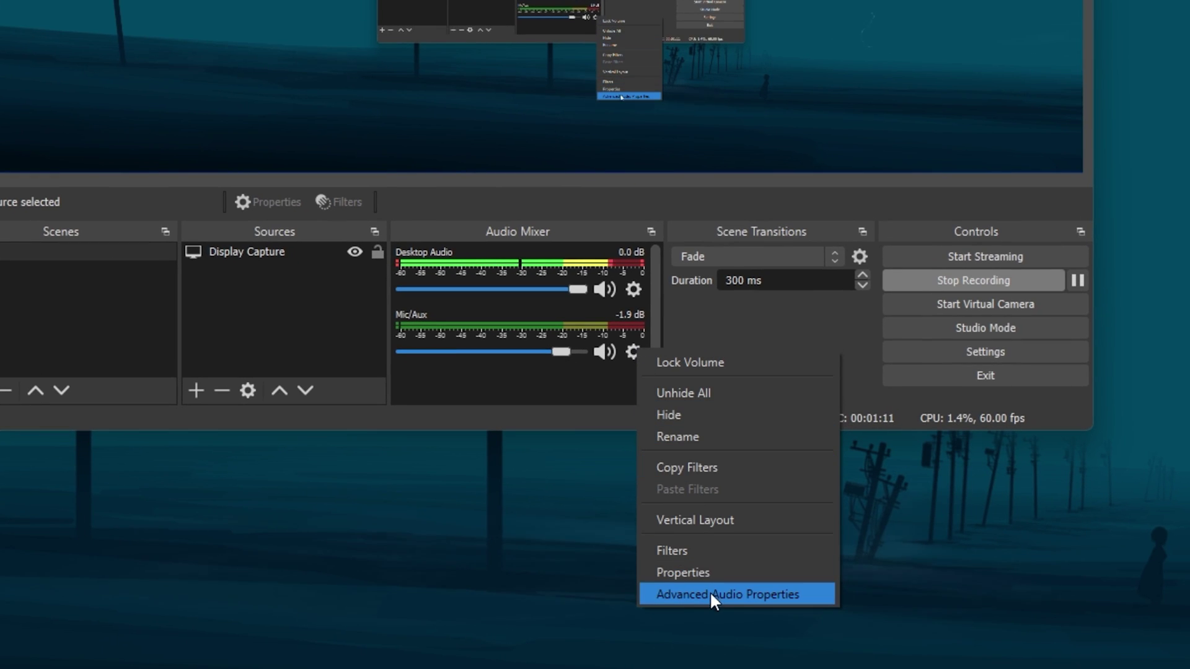
click(709, 594)
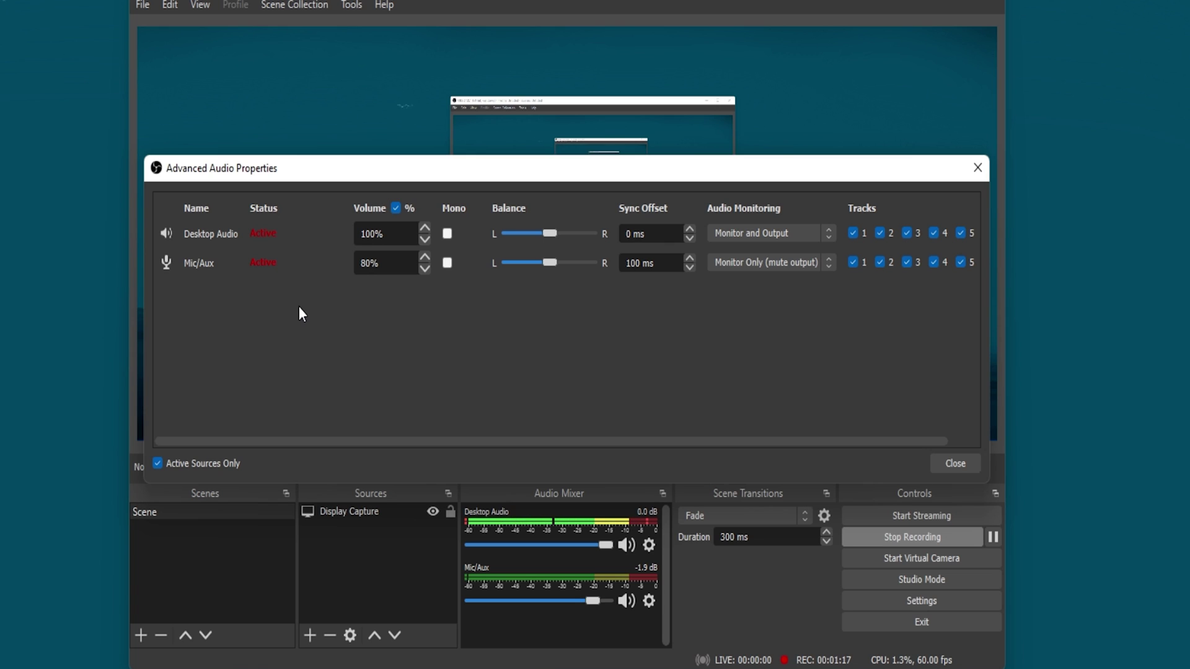
double_click(378, 265)
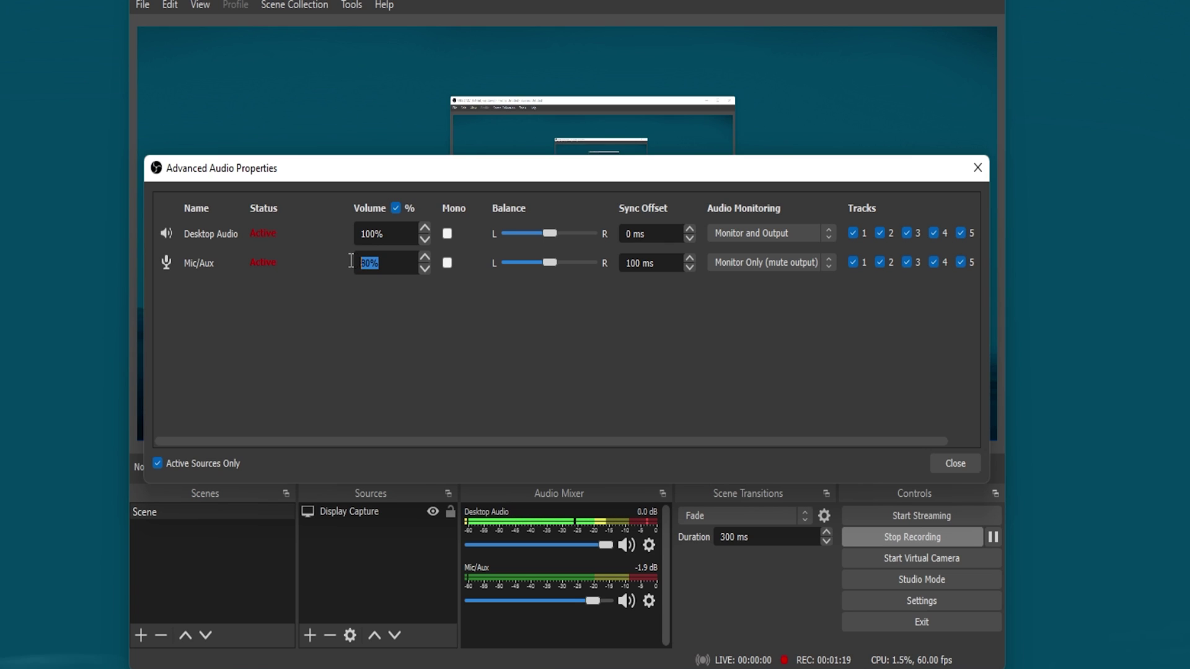
double_click(385, 233)
click(395, 209)
click(395, 209)
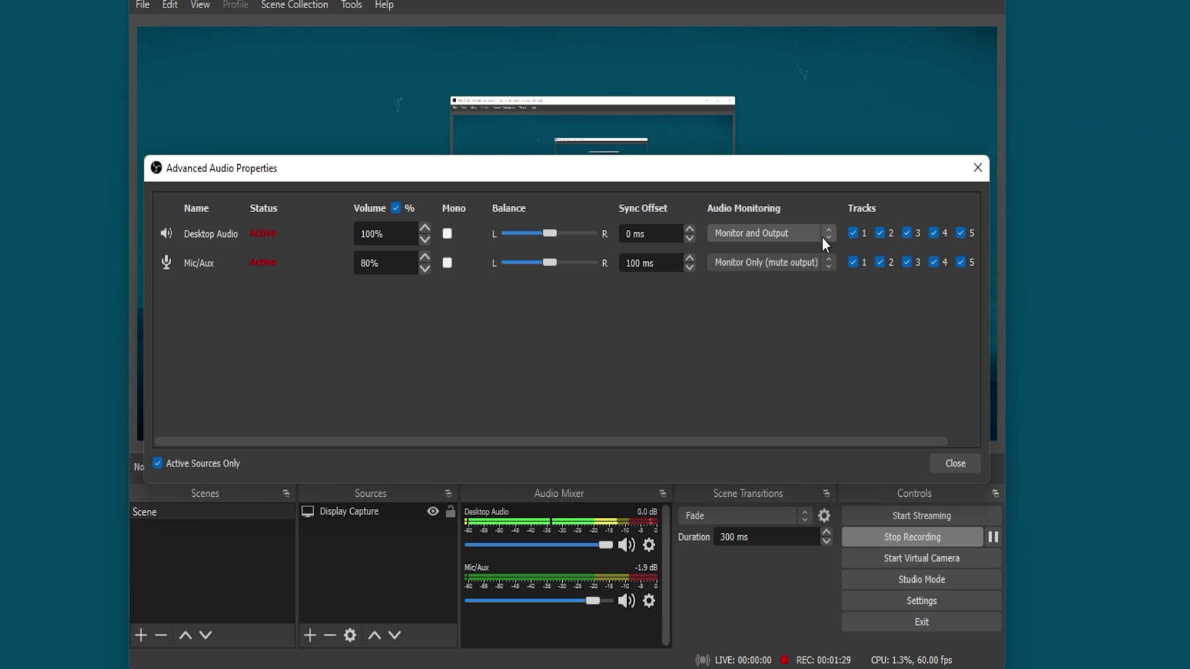
click(827, 261)
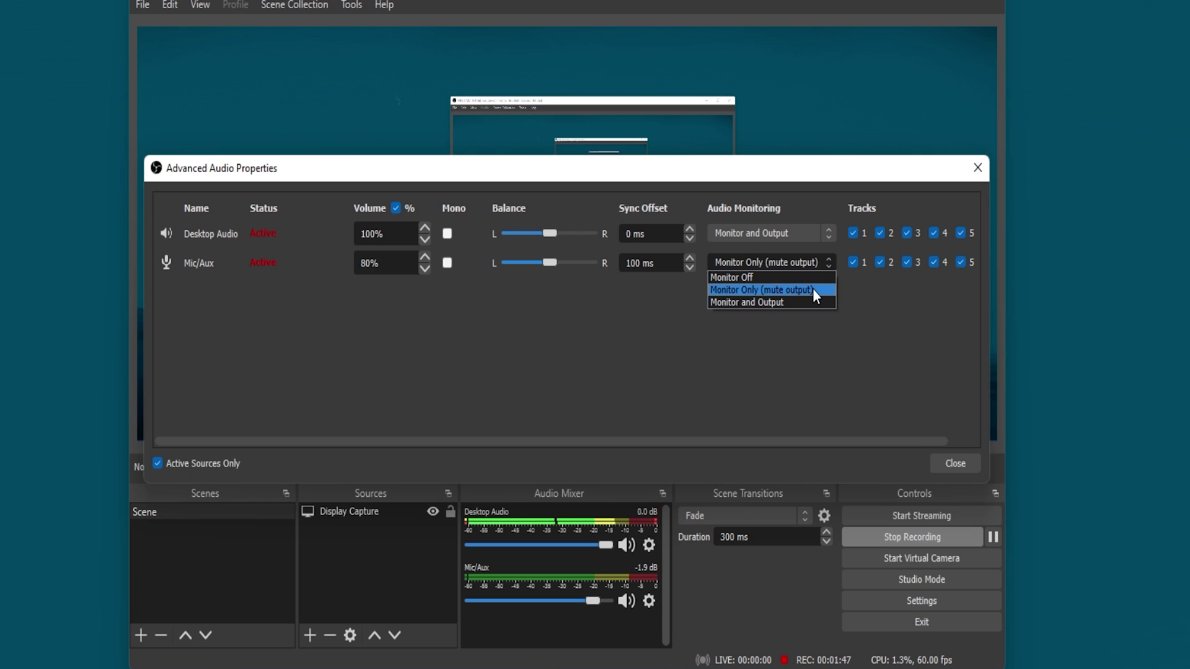
click(813, 290)
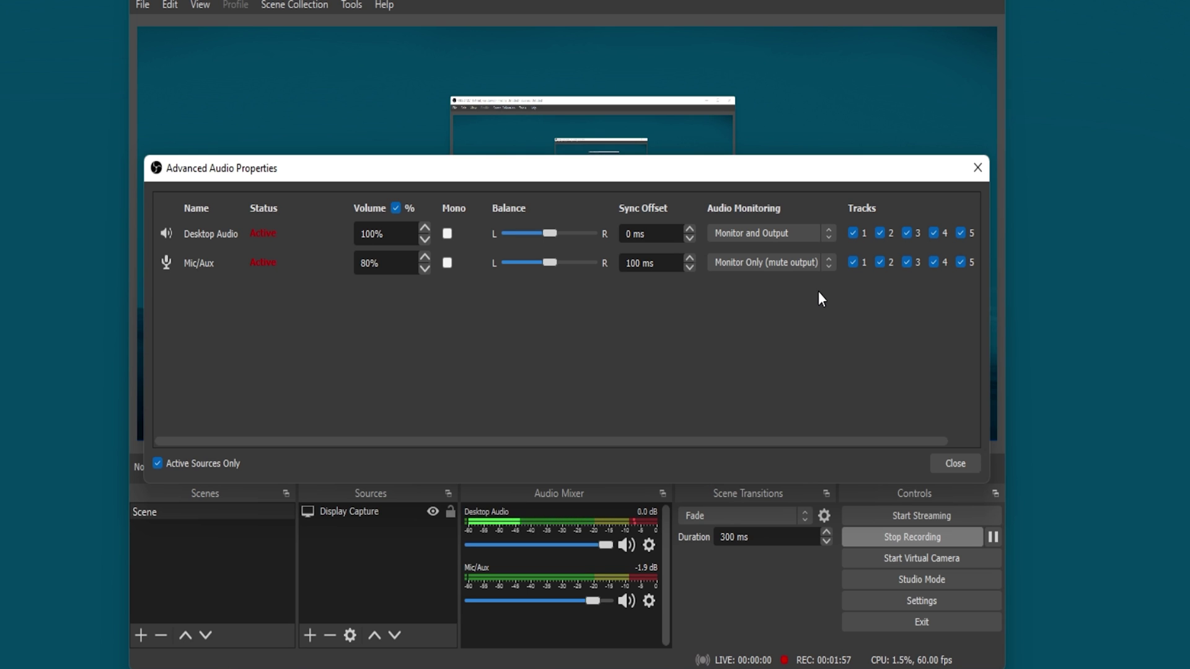
click(933, 461)
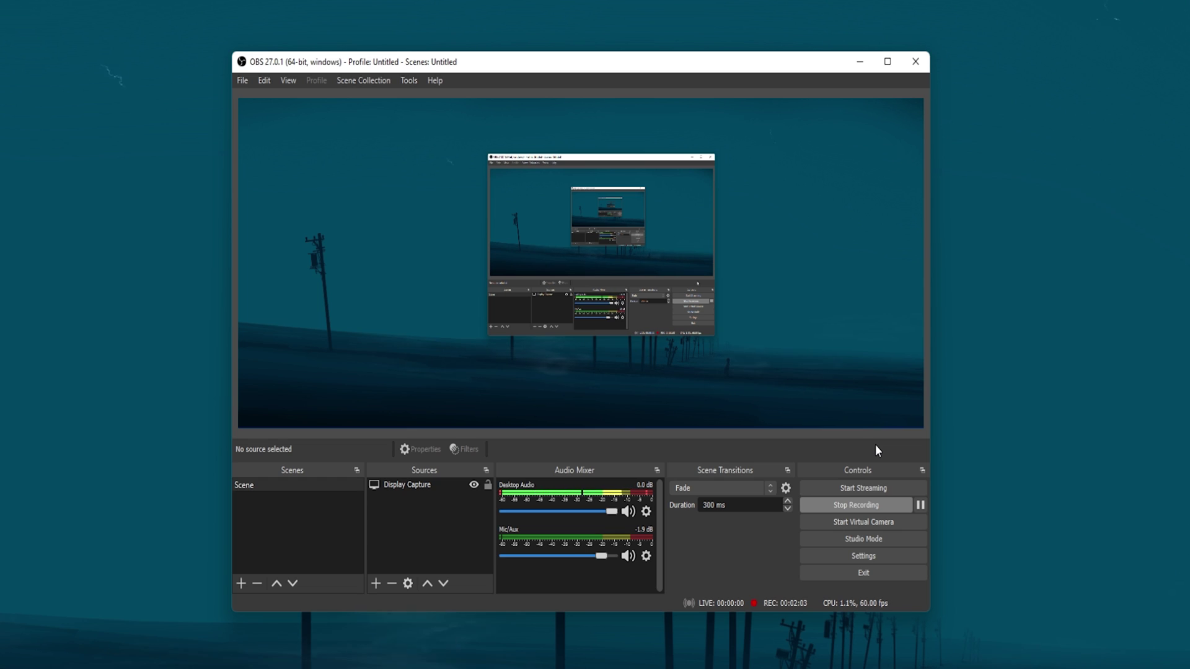
Step: In Audio settings, keep Desktop Audio on Kopfhörer (AirPods Max), set Mic/Auxiliary to Default, and save
click(834, 560)
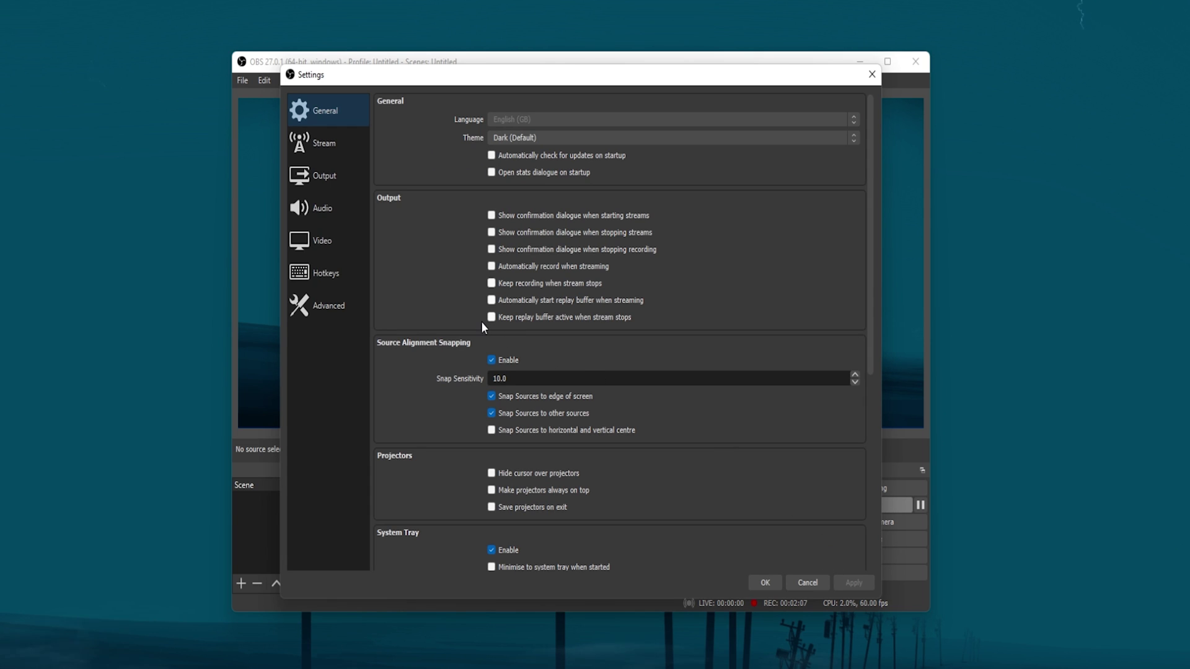
click(342, 211)
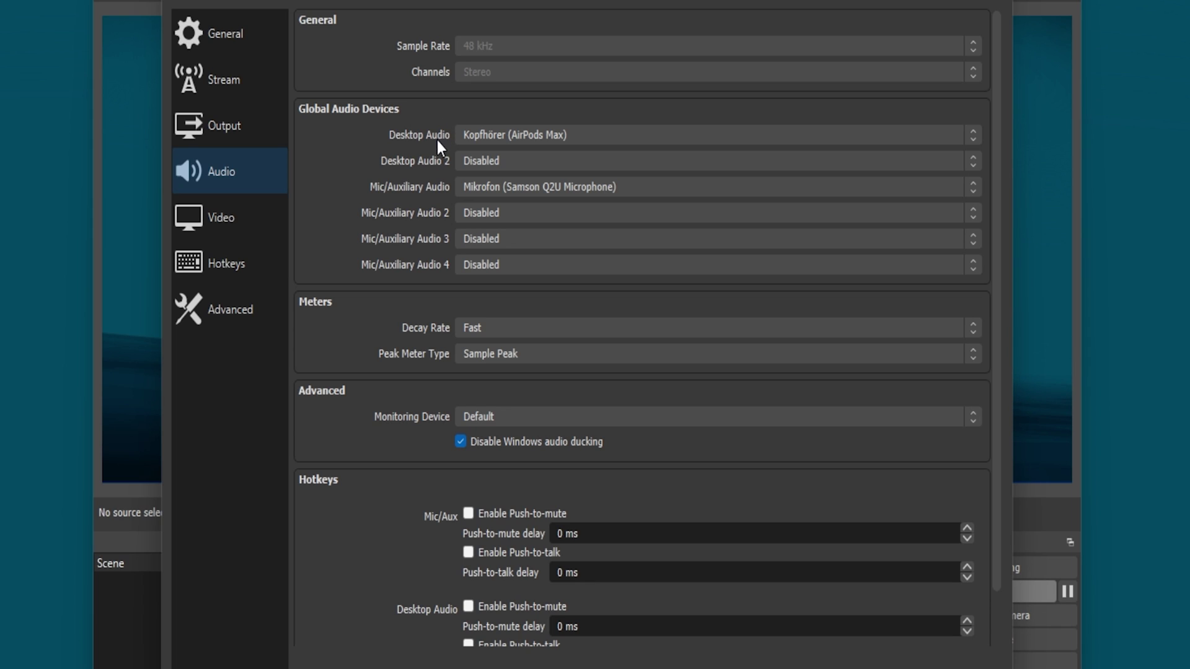
click(544, 134)
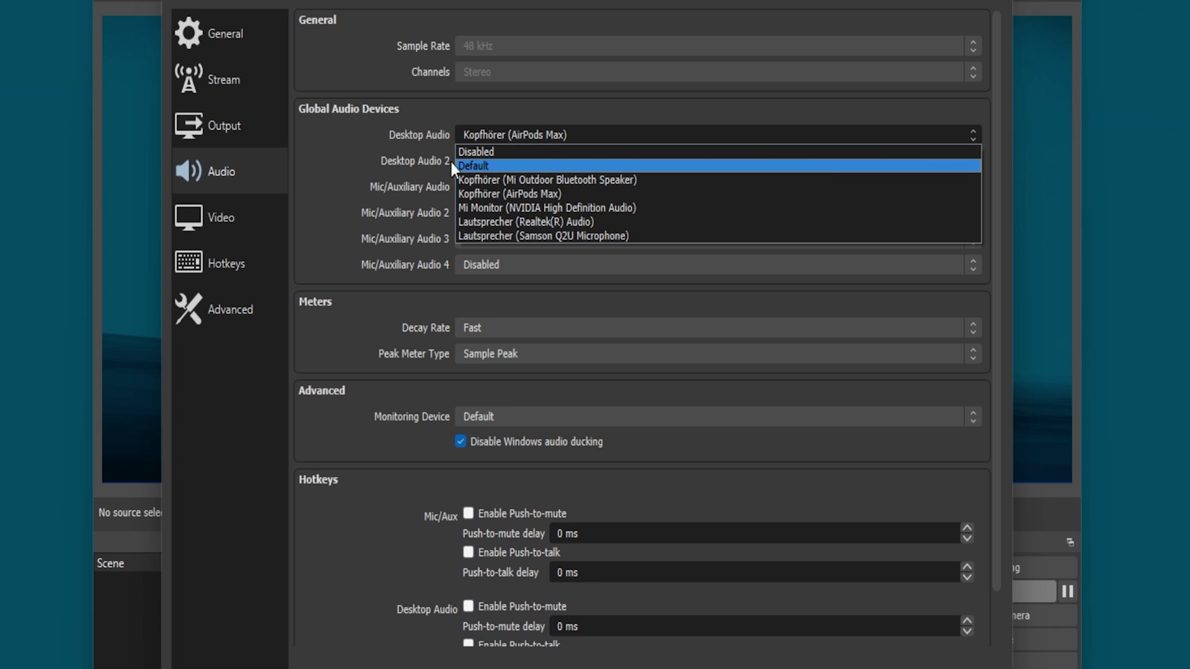
click(389, 114)
click(521, 187)
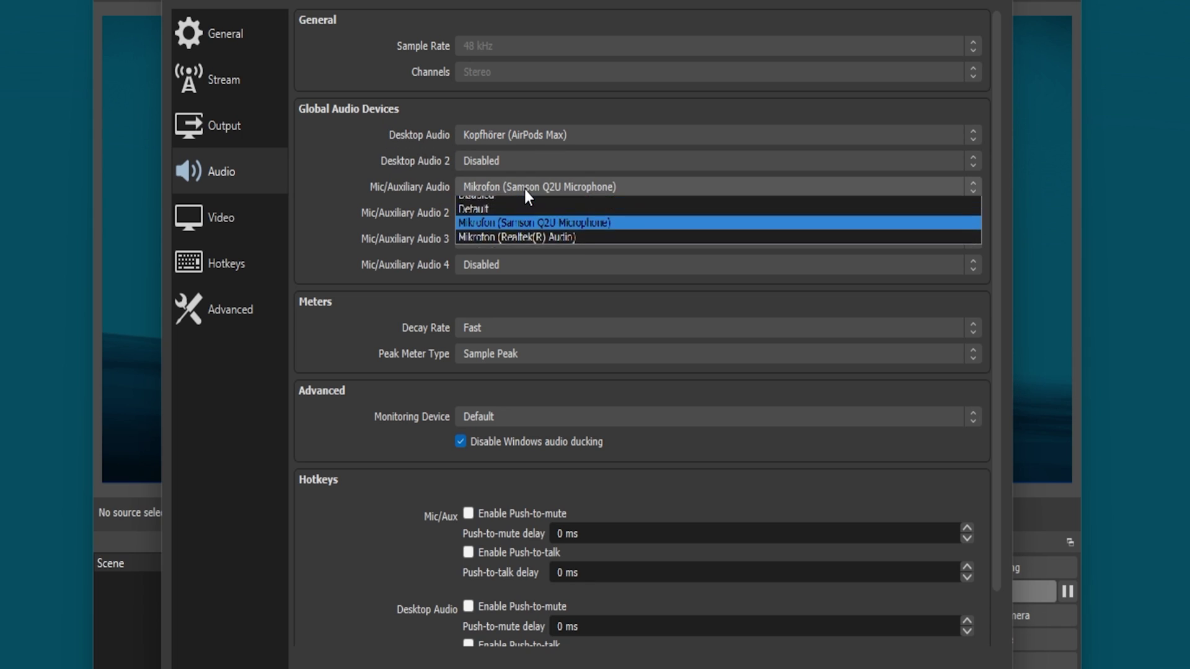
click(524, 217)
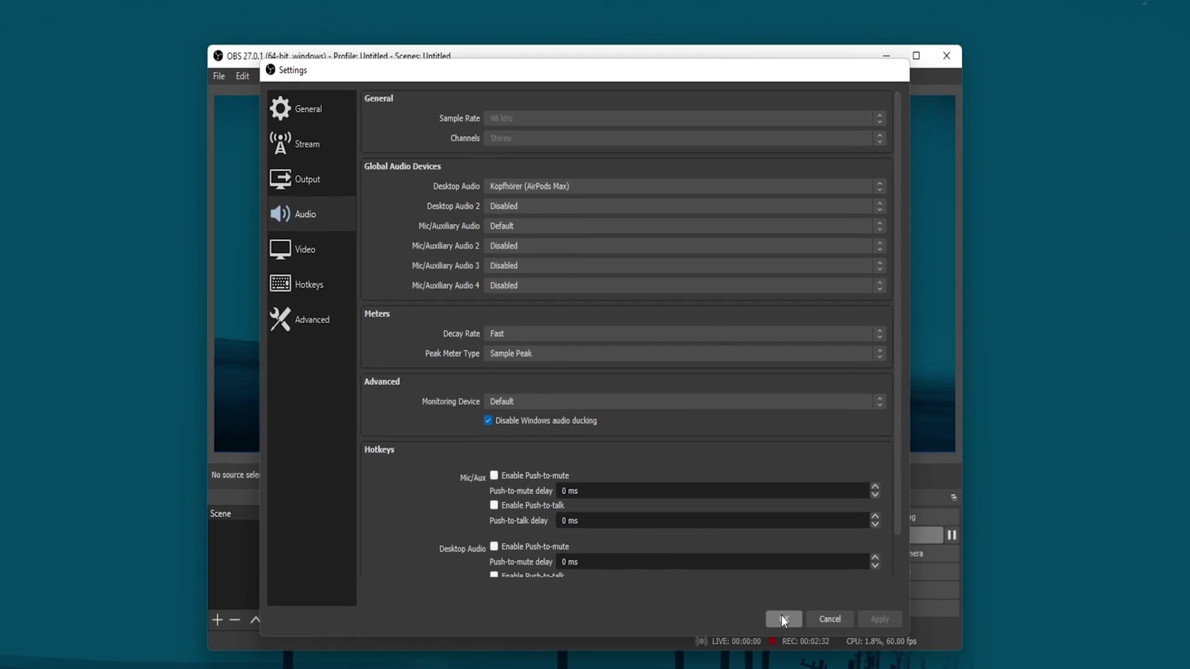
click(781, 615)
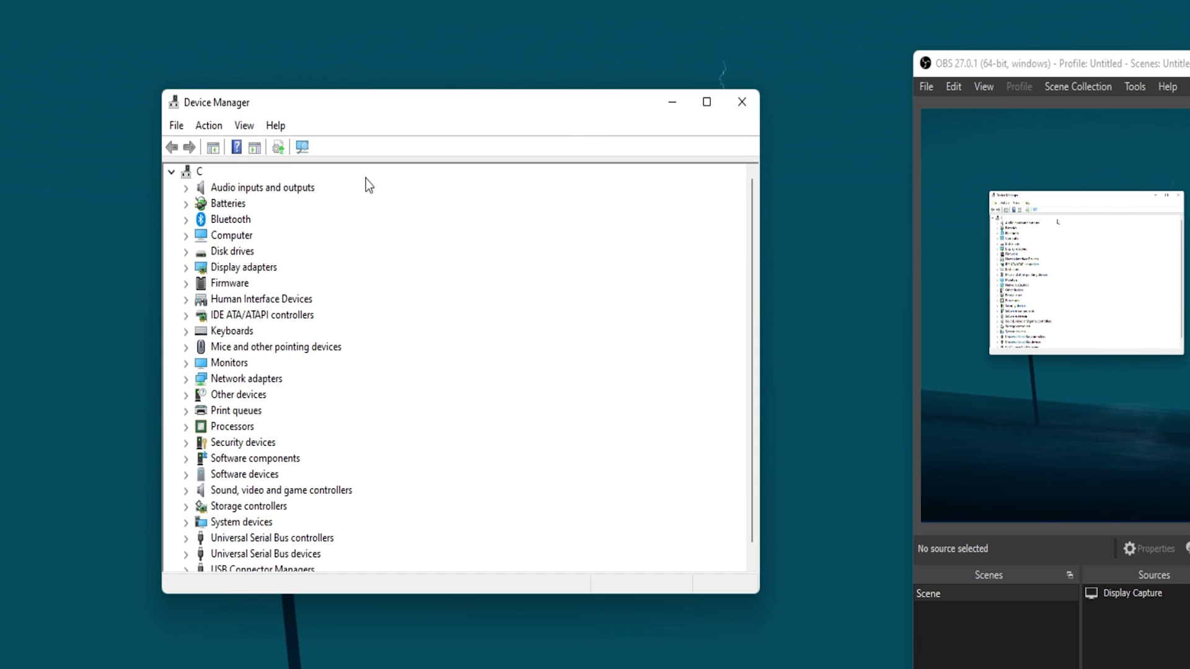
Step: Expand Audio inputs and outputs, then start and cancel the AirPods Max driver update
click(187, 188)
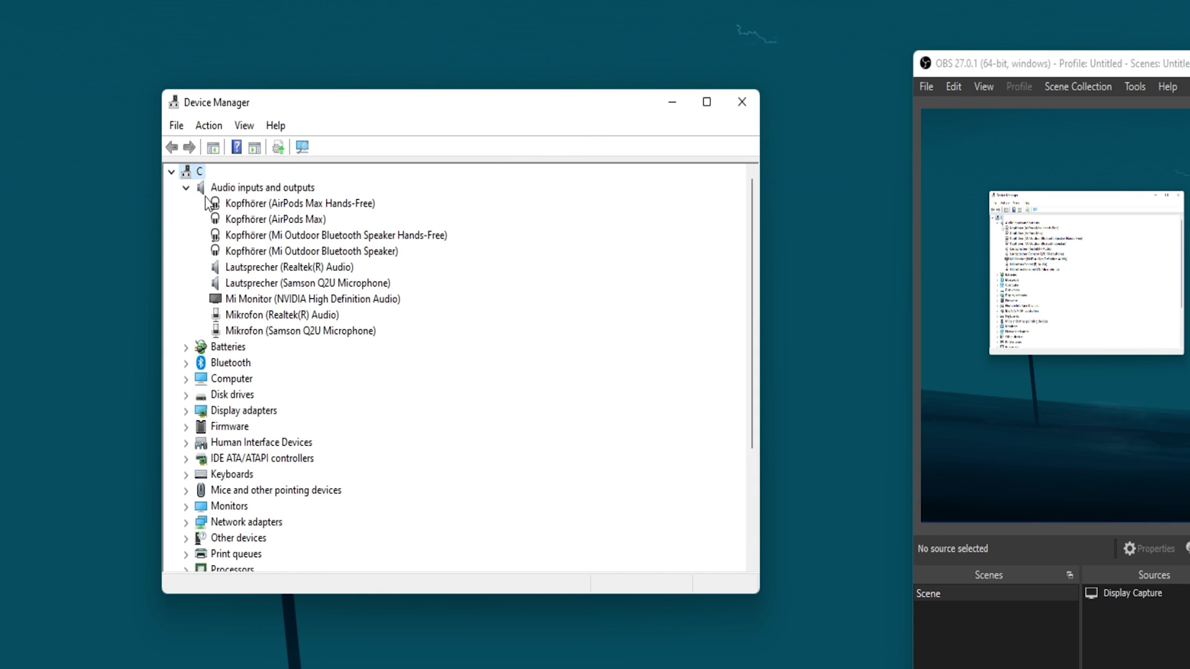
click(303, 209)
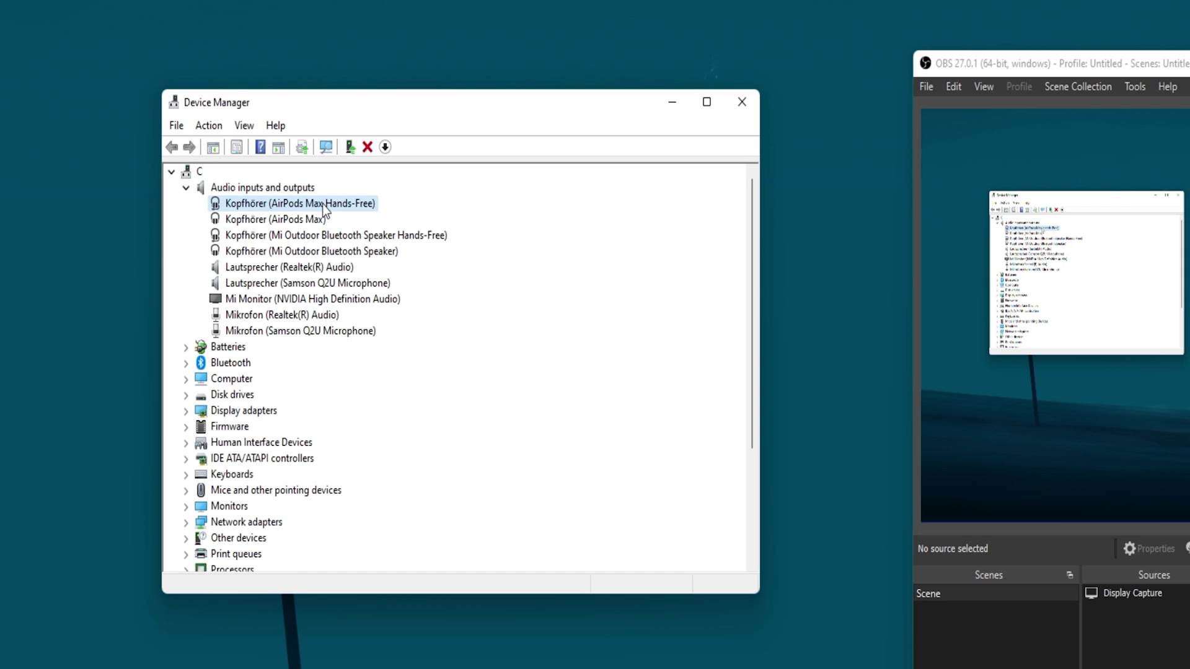
right_click(315, 207)
click(367, 234)
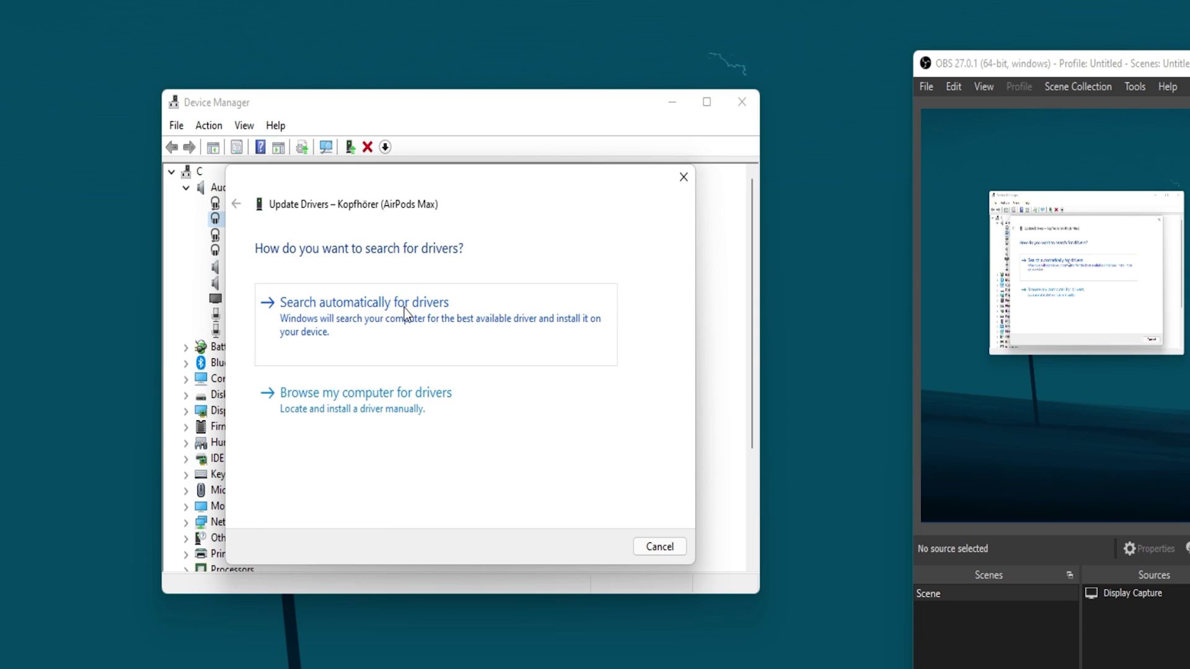
click(683, 177)
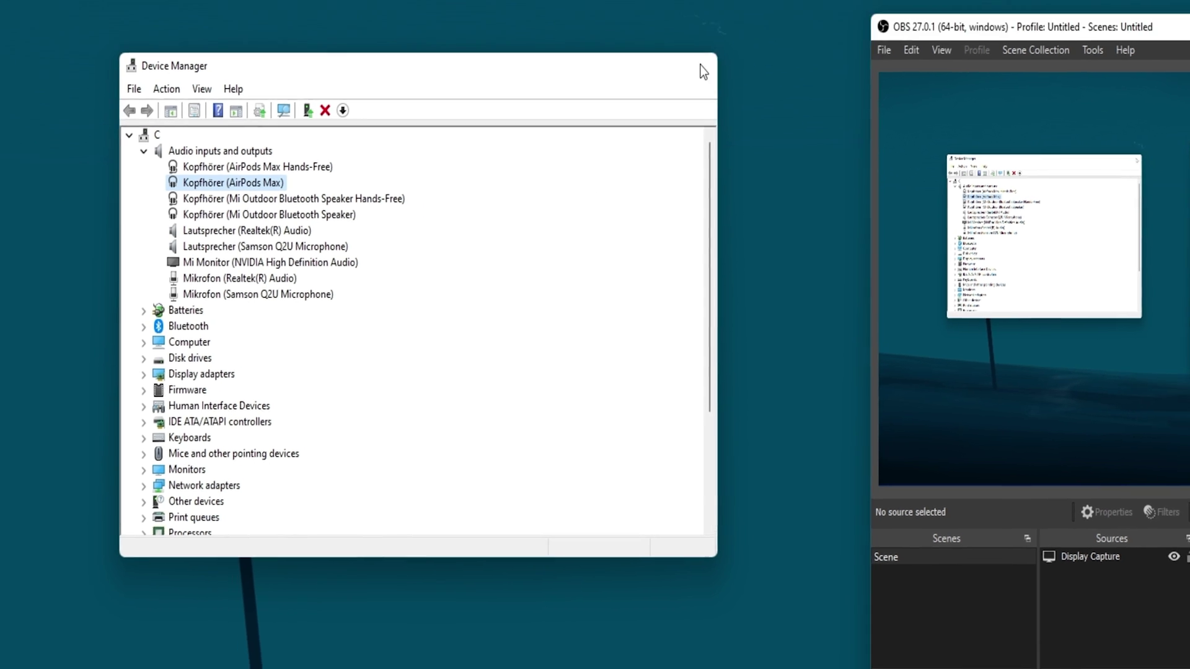
Step: Close Device Manager, launch Windows Settings from Start search, and go to System > Sound
click(742, 102)
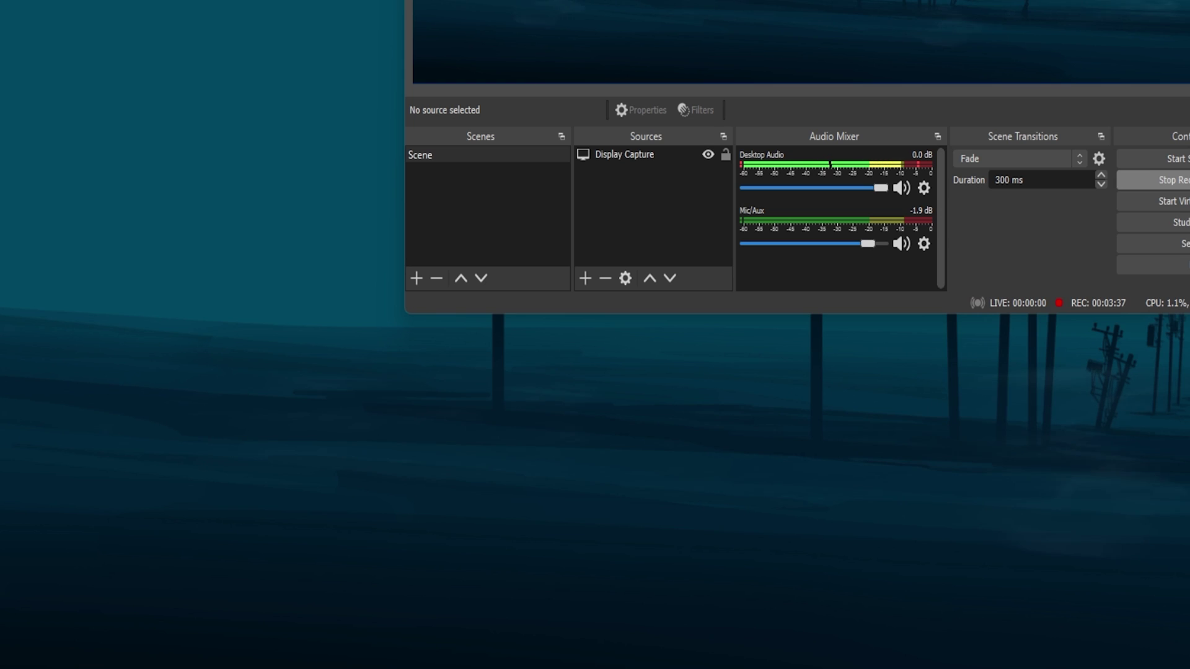
key(super)
text(settings)
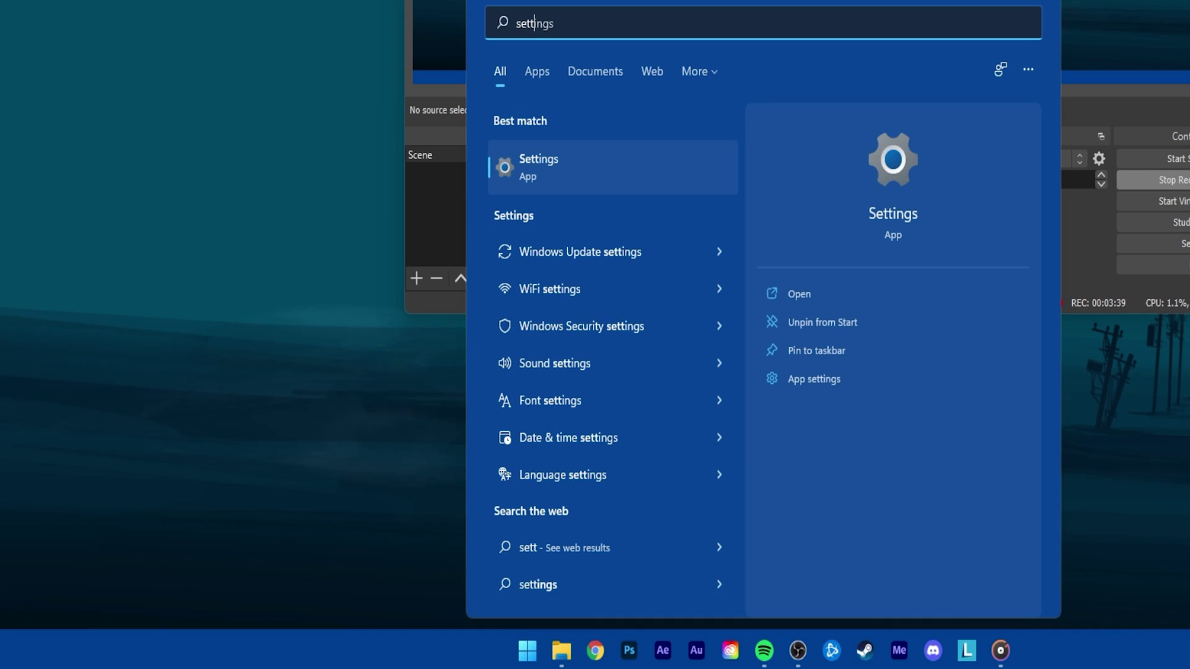
key(Return)
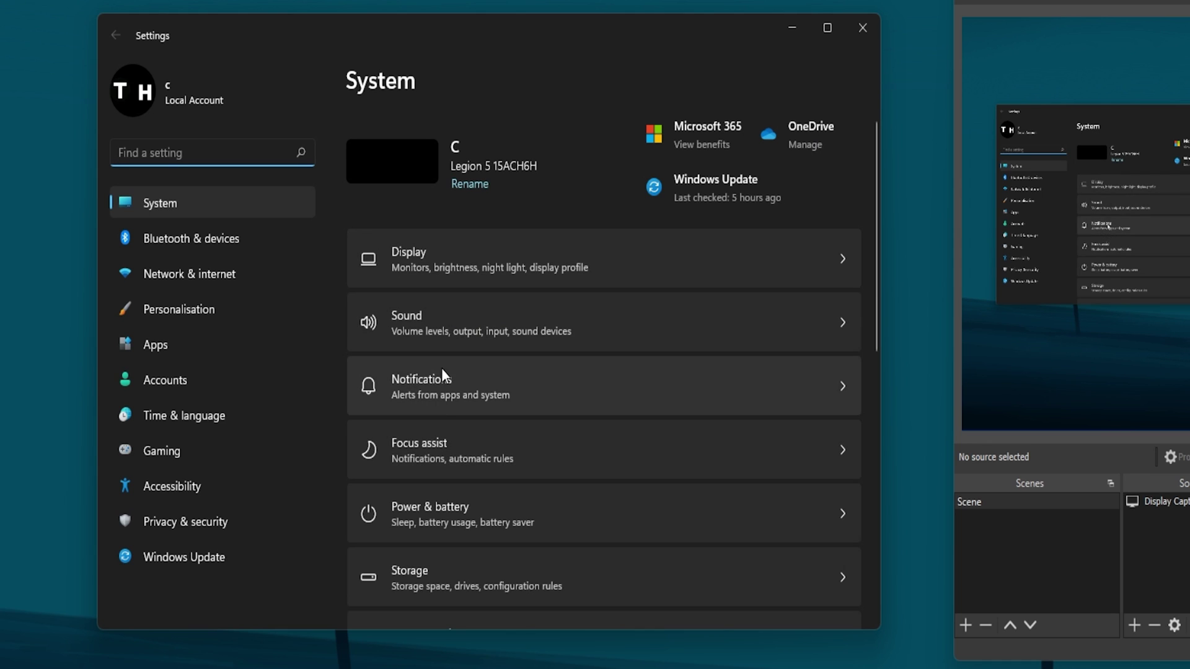
click(454, 326)
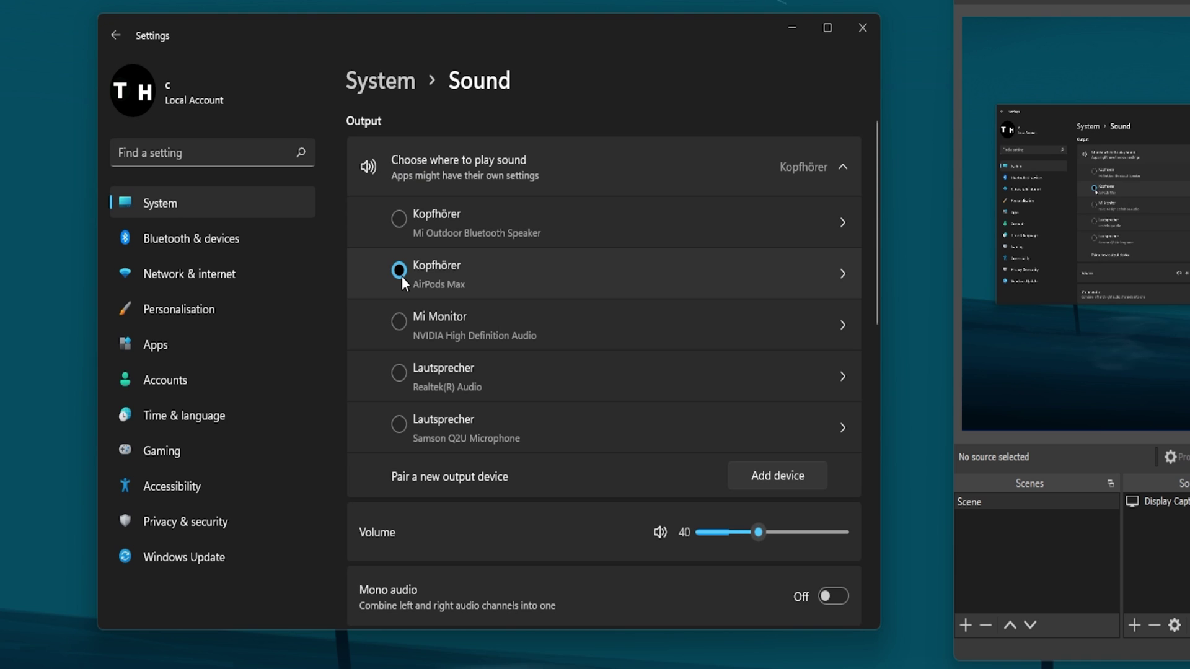
scroll(402, 276, down, 5)
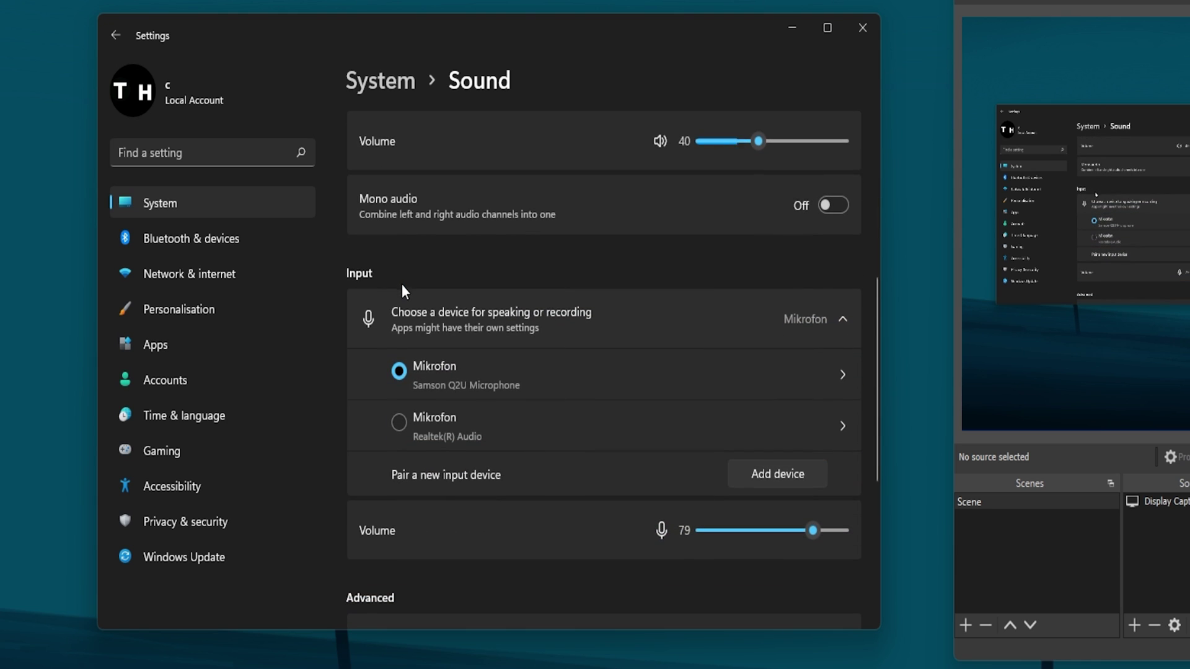
scroll(402, 373, up, 2)
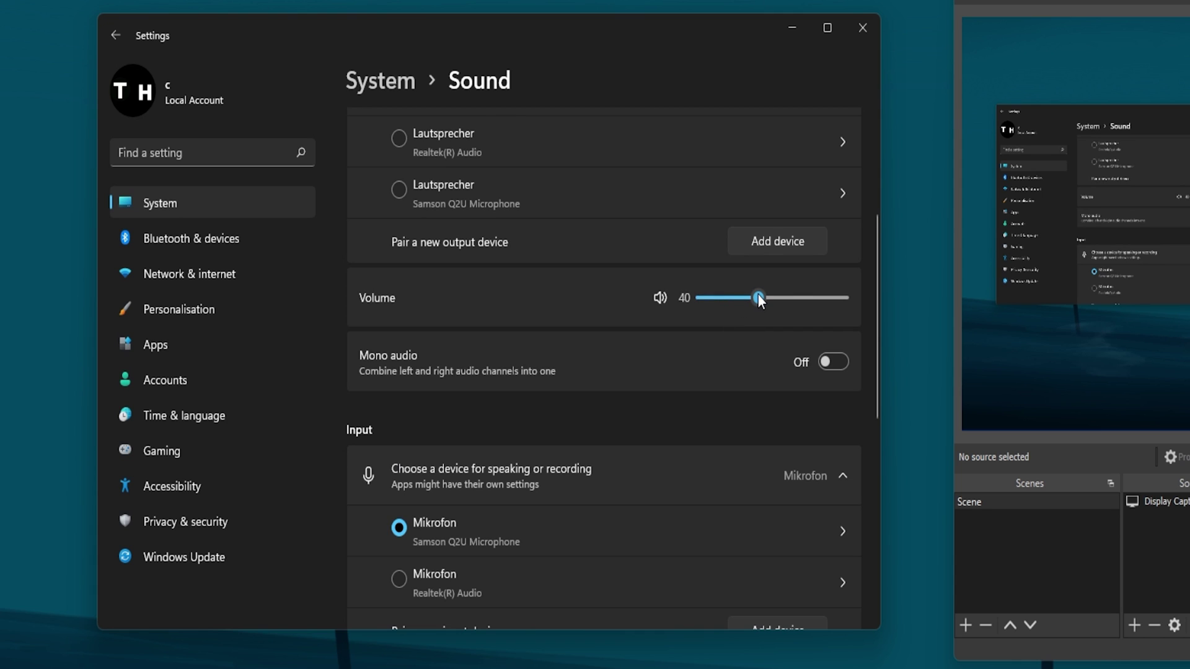
scroll(628, 316, down, 4)
scroll(628, 316, down, 3)
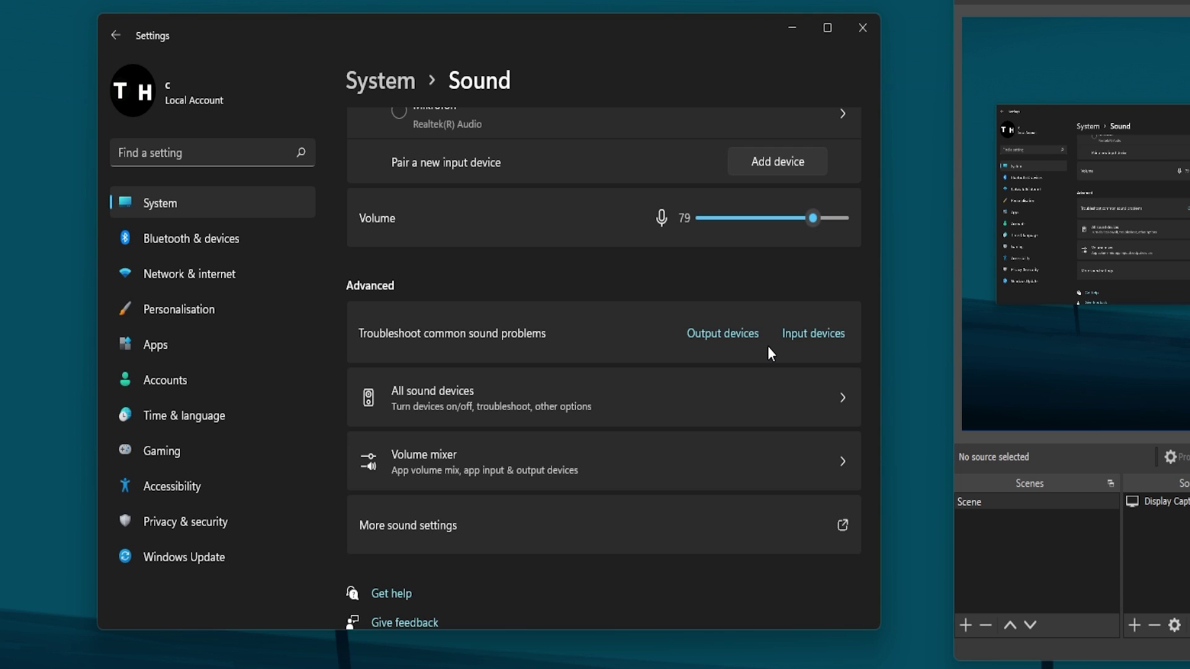
click(451, 536)
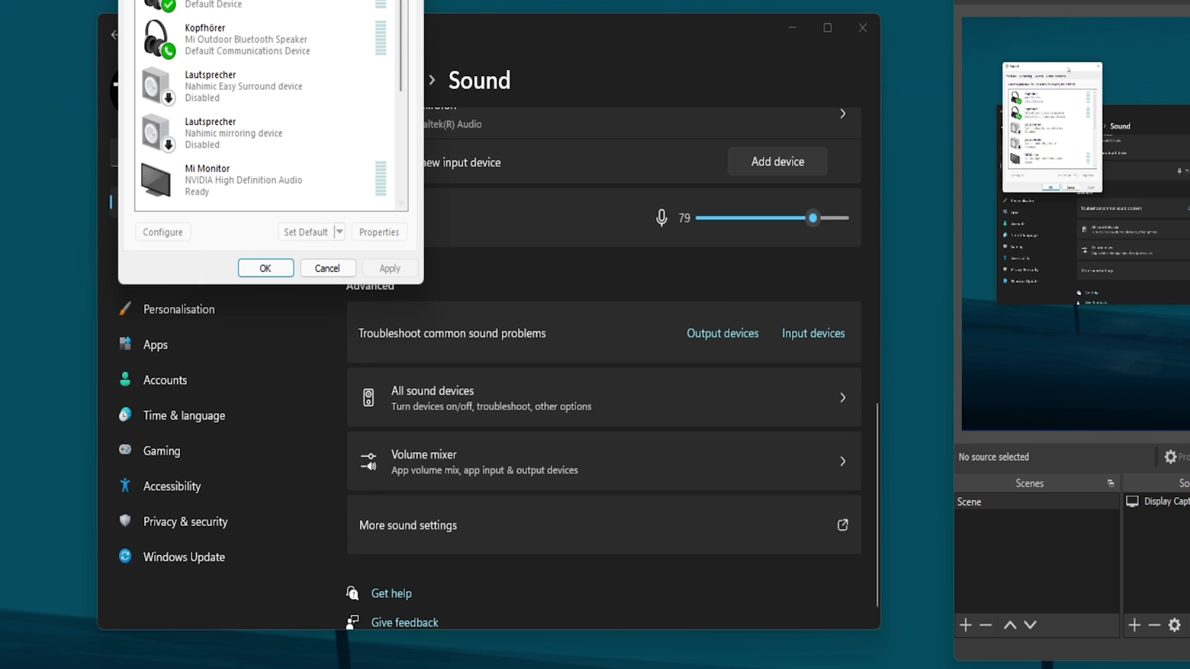
drag(317, 2, 852, 100)
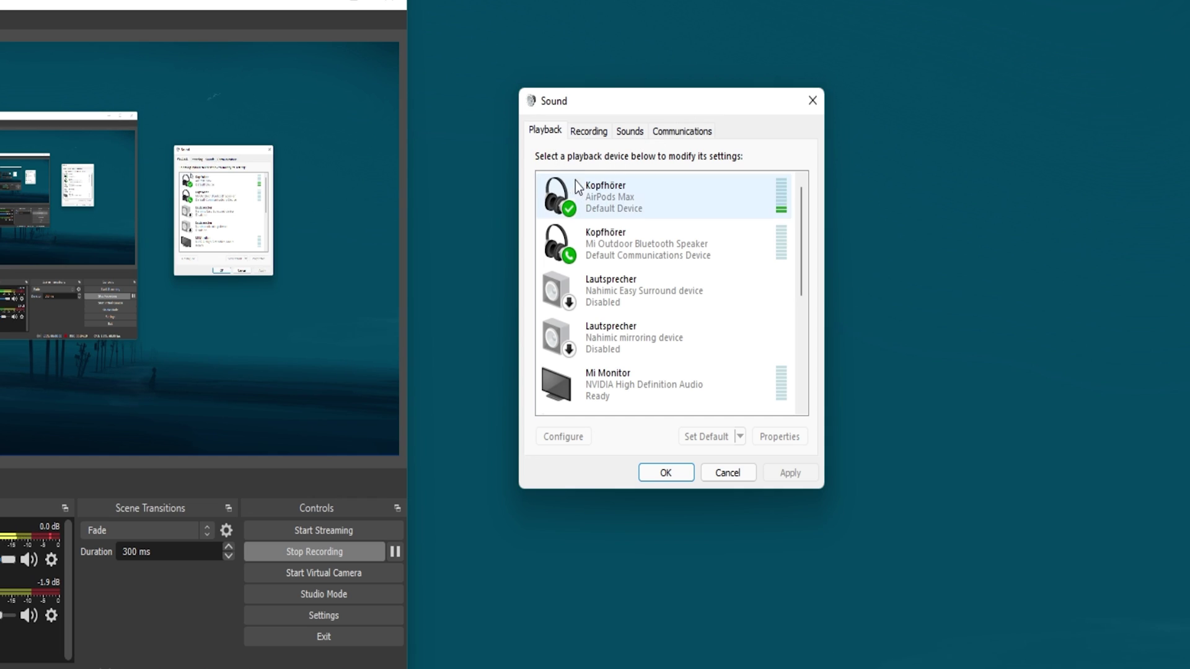
right_click(645, 235)
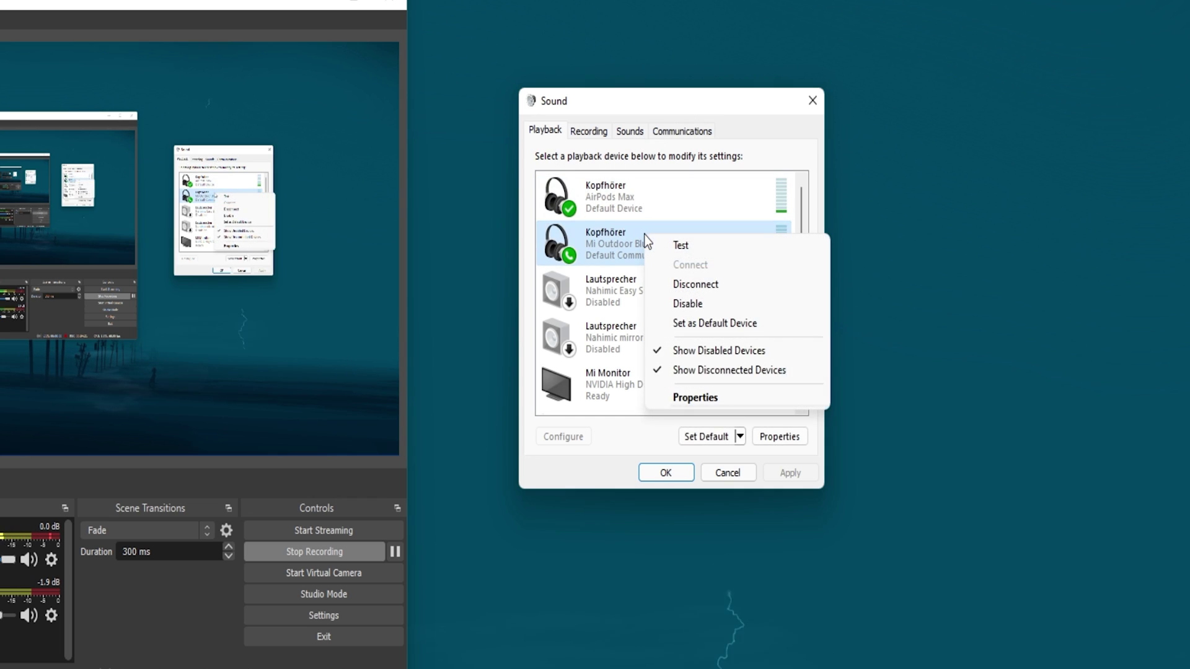
click(632, 298)
scroll(631, 293, down, 1)
scroll(632, 288, down, 1)
scroll(632, 288, down, 1)
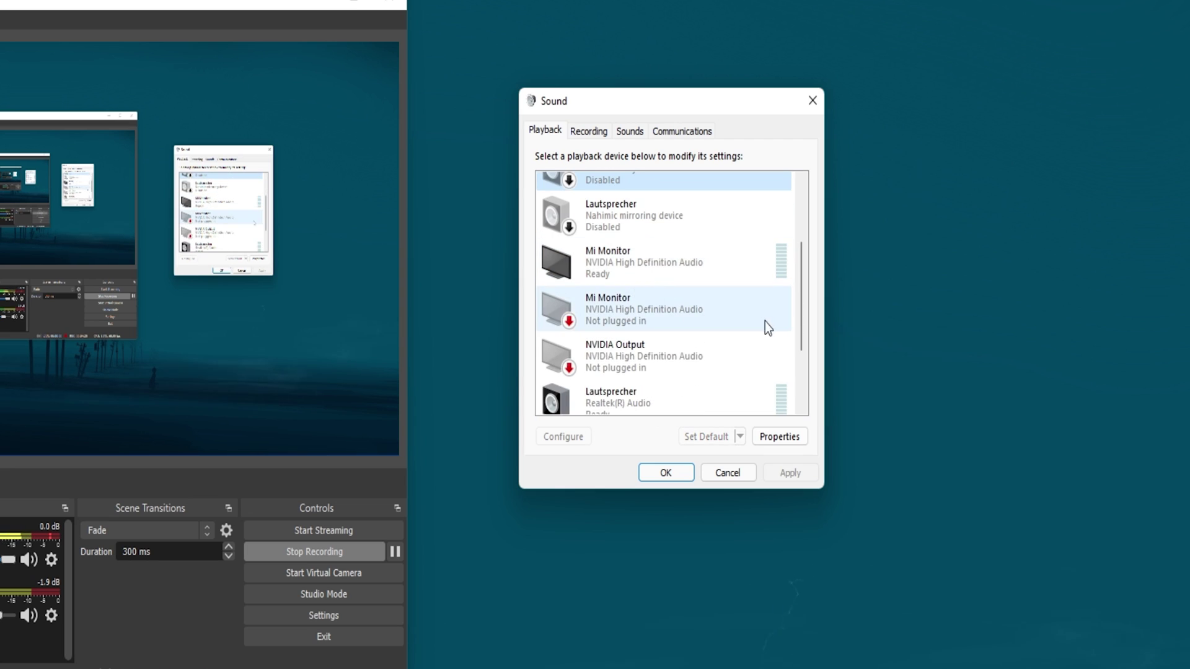
drag(804, 320, 804, 365)
right_click(685, 304)
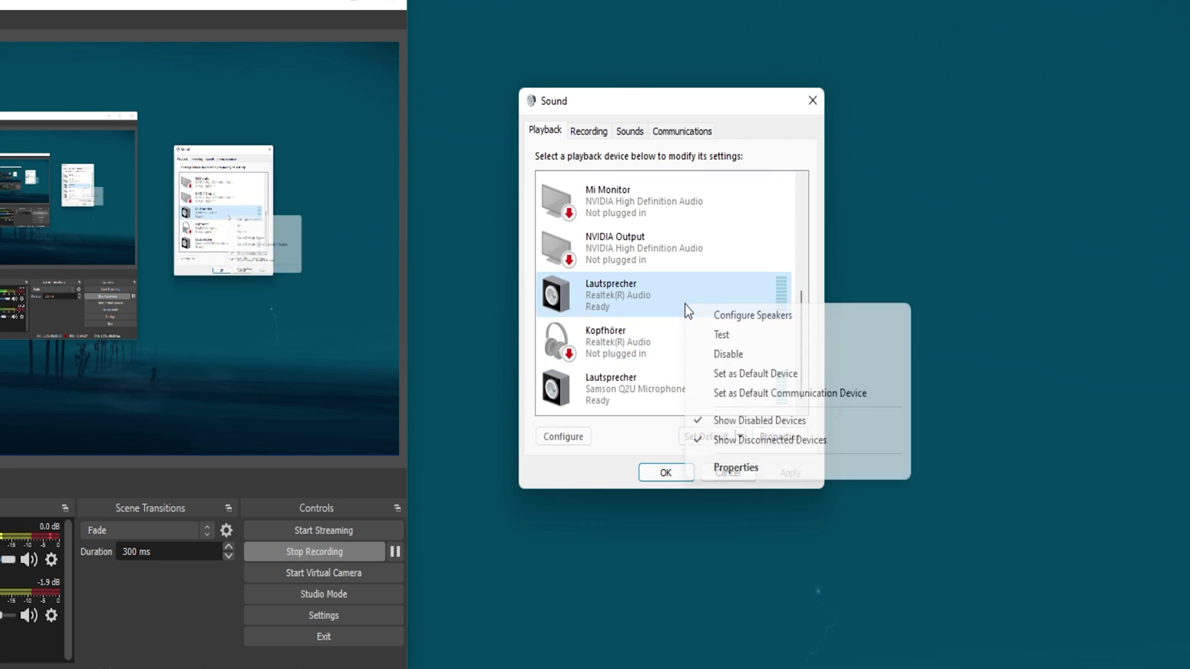
click(629, 351)
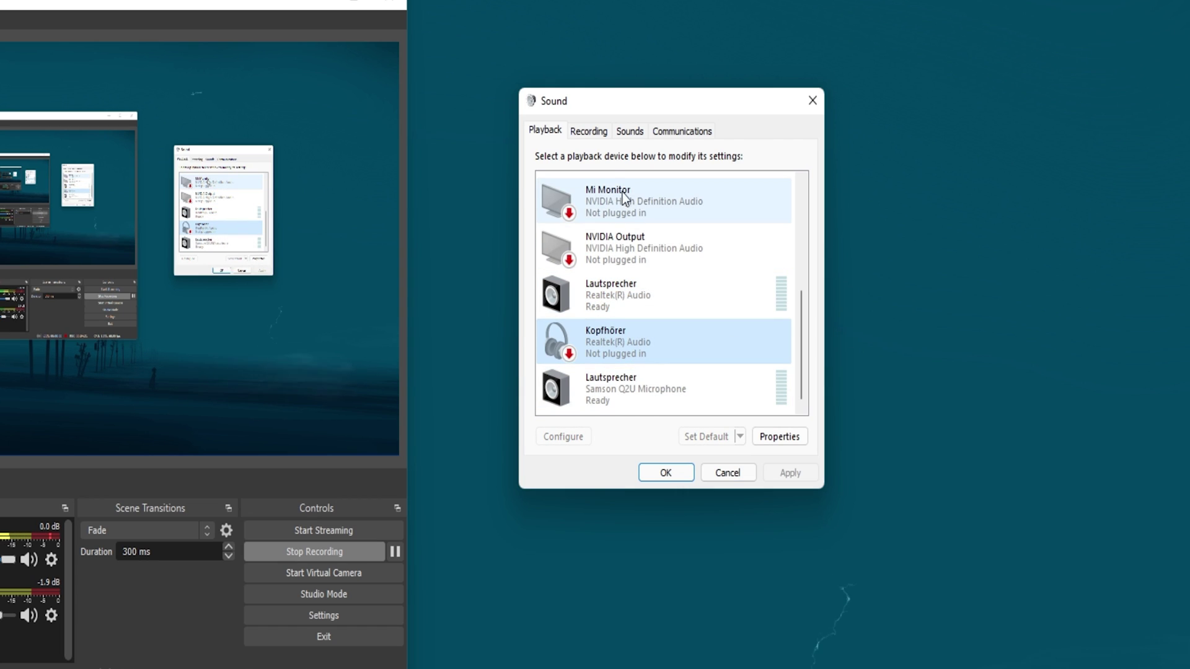
mouse_move(801, 313)
mouse_down()
mouse_move(799, 233)
mouse_move(726, 197)
mouse_up()
right_click(670, 196)
click(721, 380)
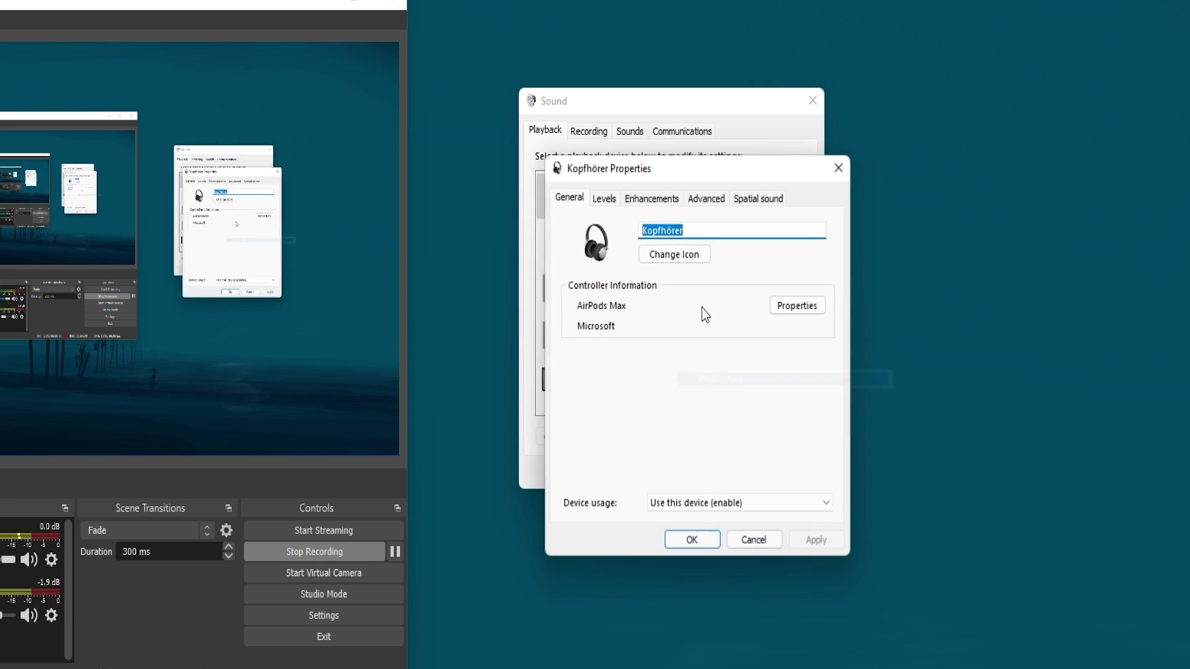
drag(687, 179, 954, 179)
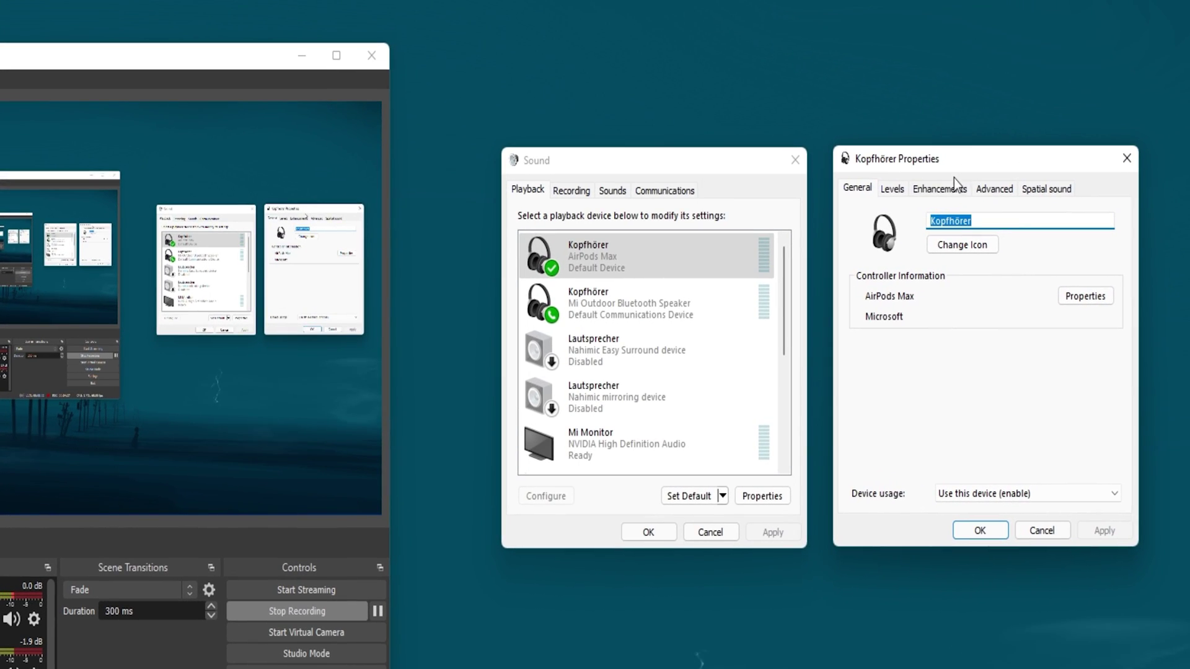
click(893, 190)
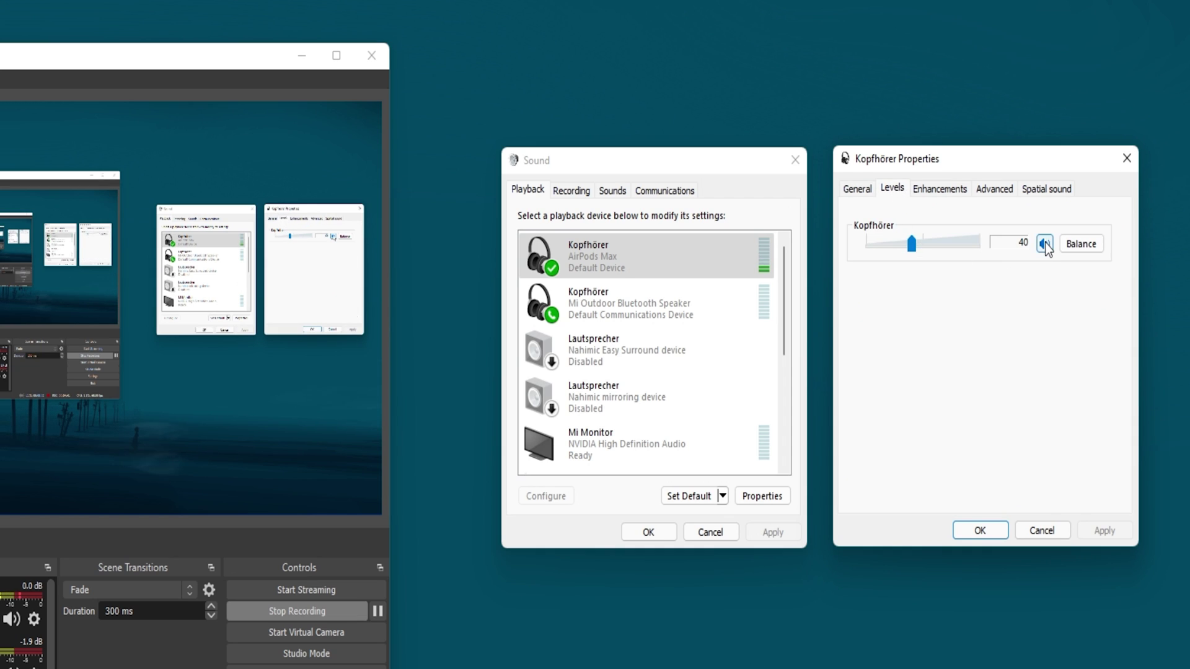
click(995, 188)
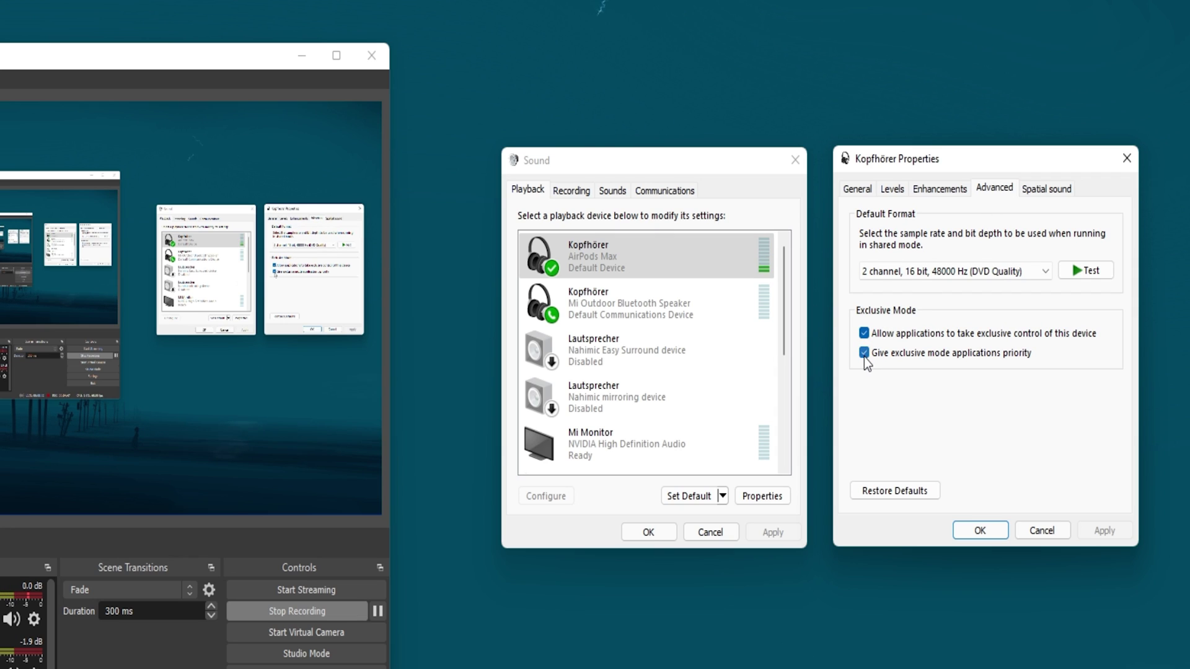
click(977, 531)
click(662, 532)
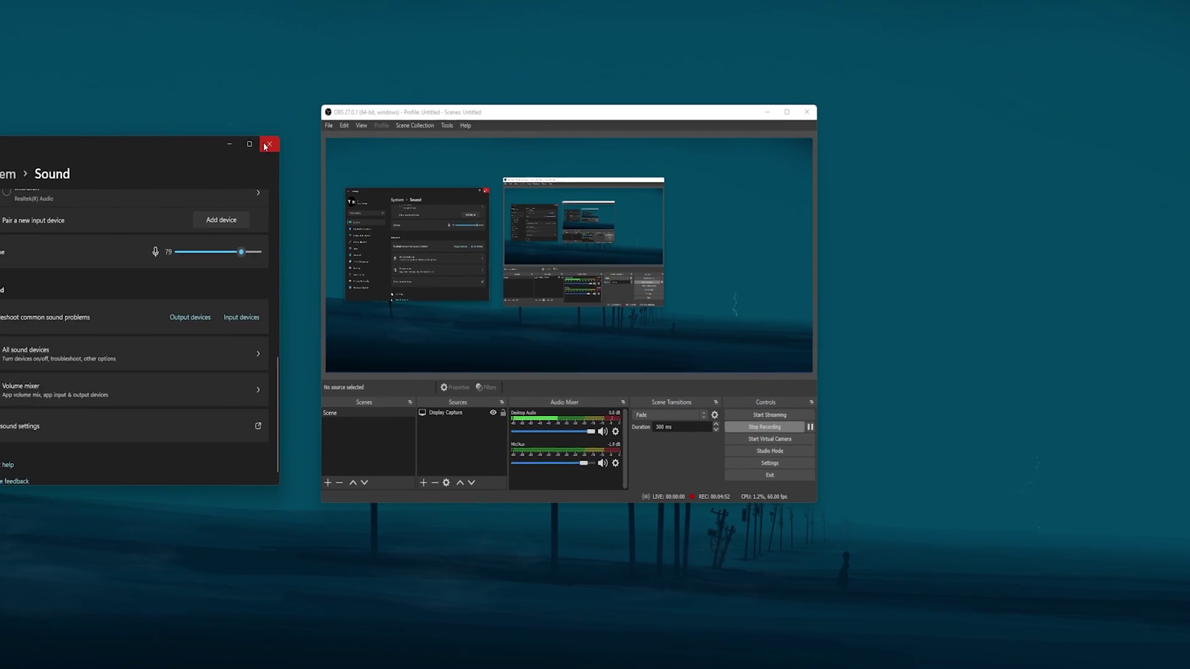
Step: Close Sound settings, open Task Manager, and check the OBS Studio process's options
click(269, 146)
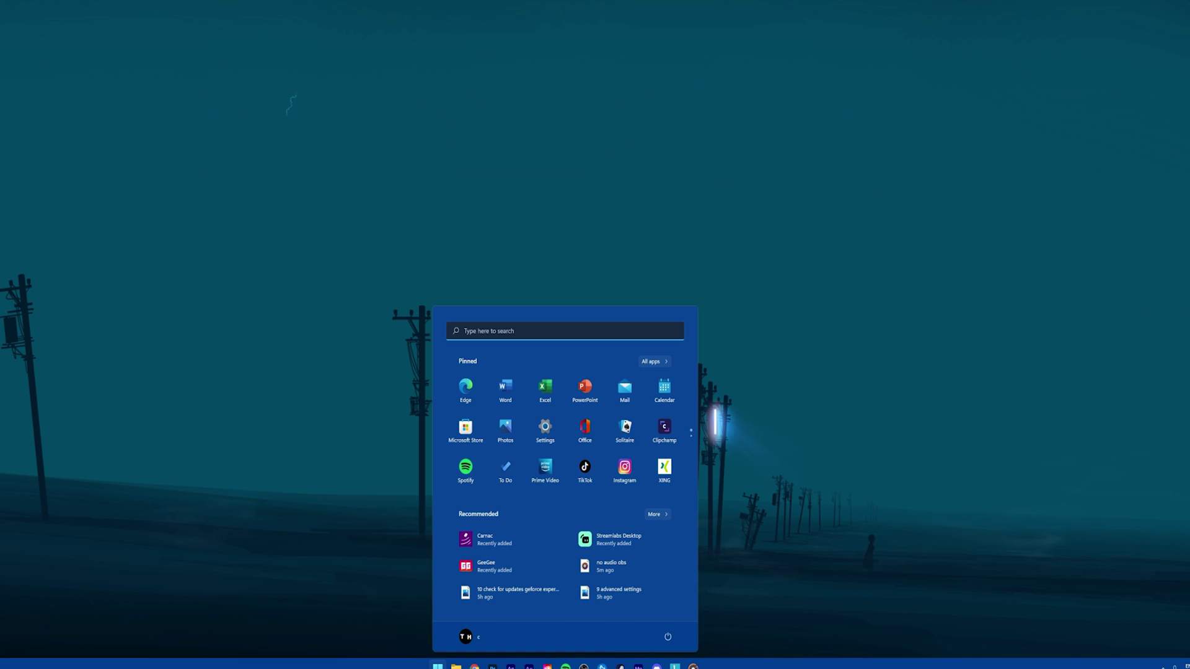
text(task manager)
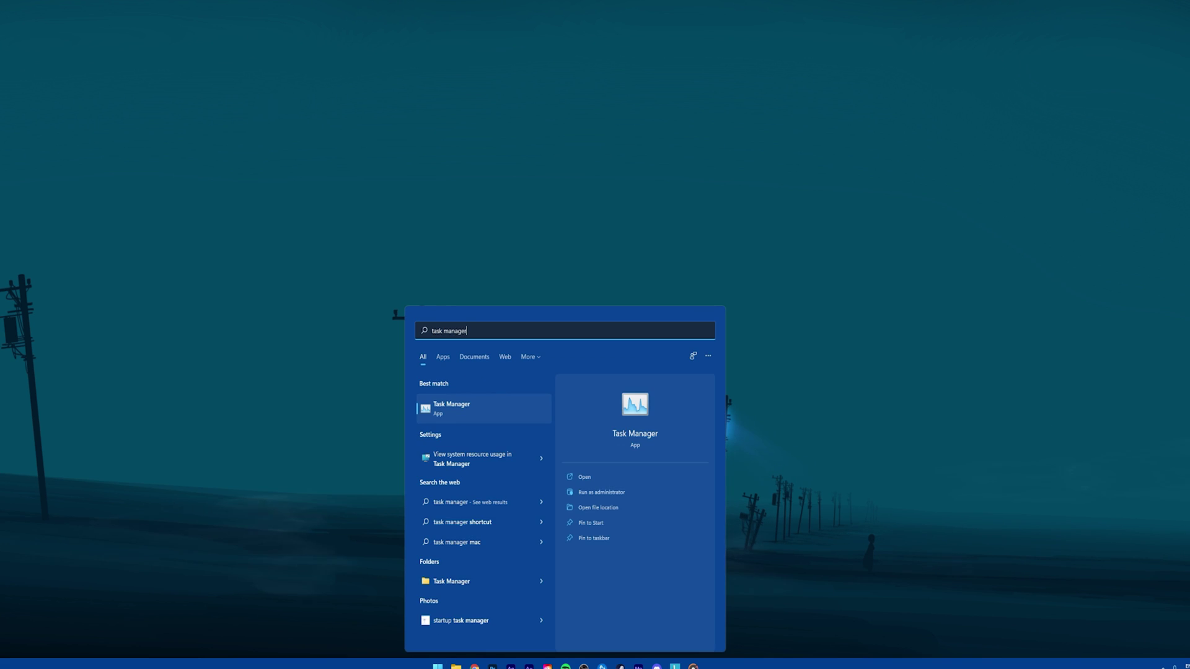
key(Return)
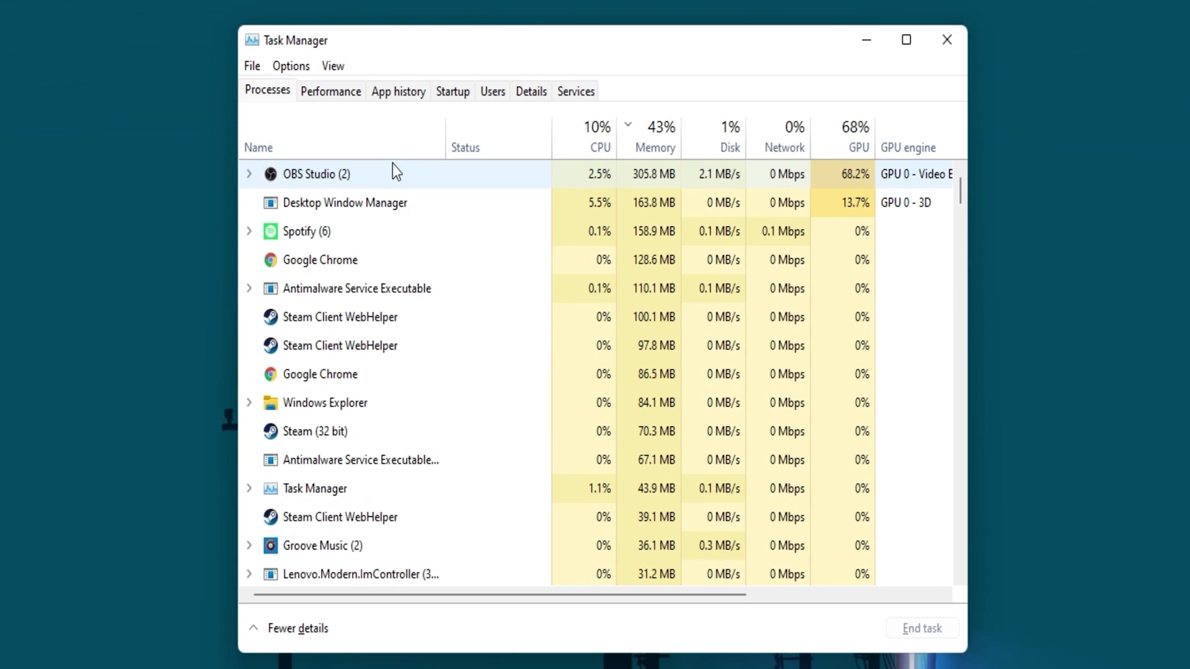
right_click(394, 168)
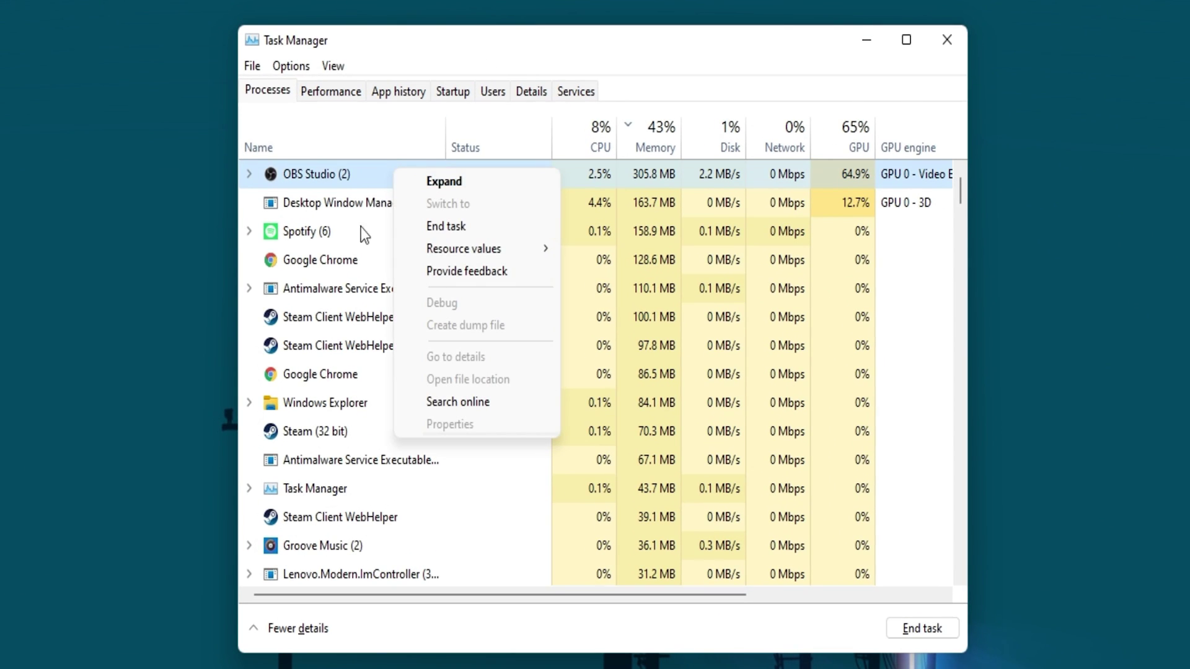
click(352, 262)
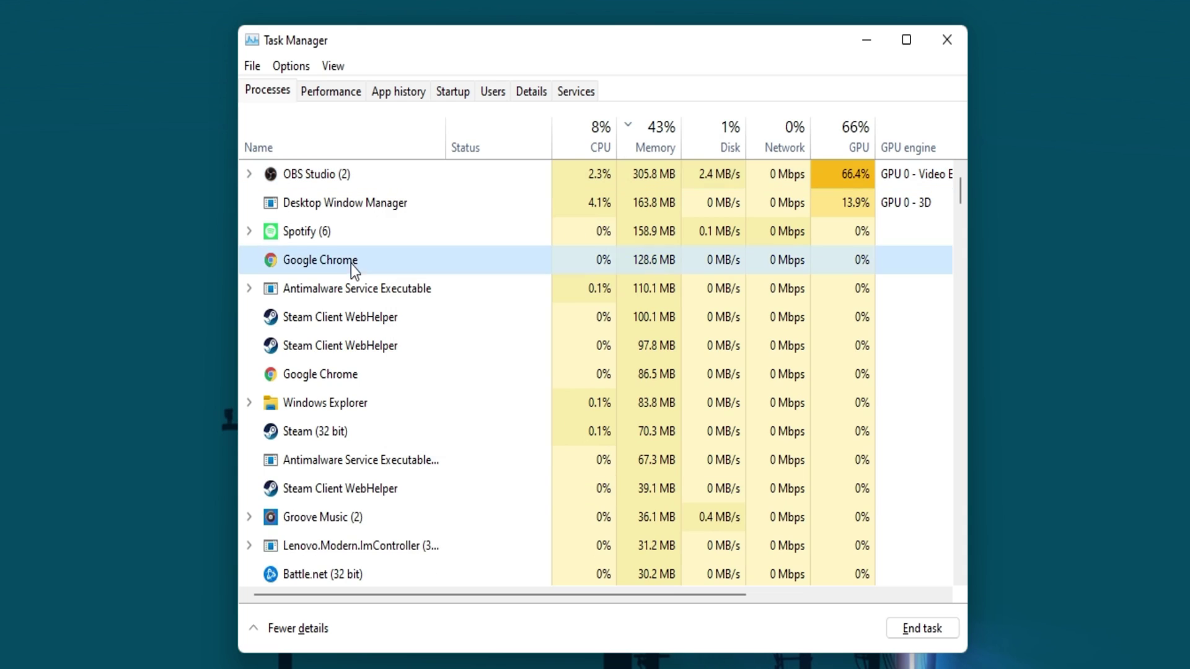
Step: Check the options for the Steam Client WebHelper and Battle.net processes
right_click(477, 316)
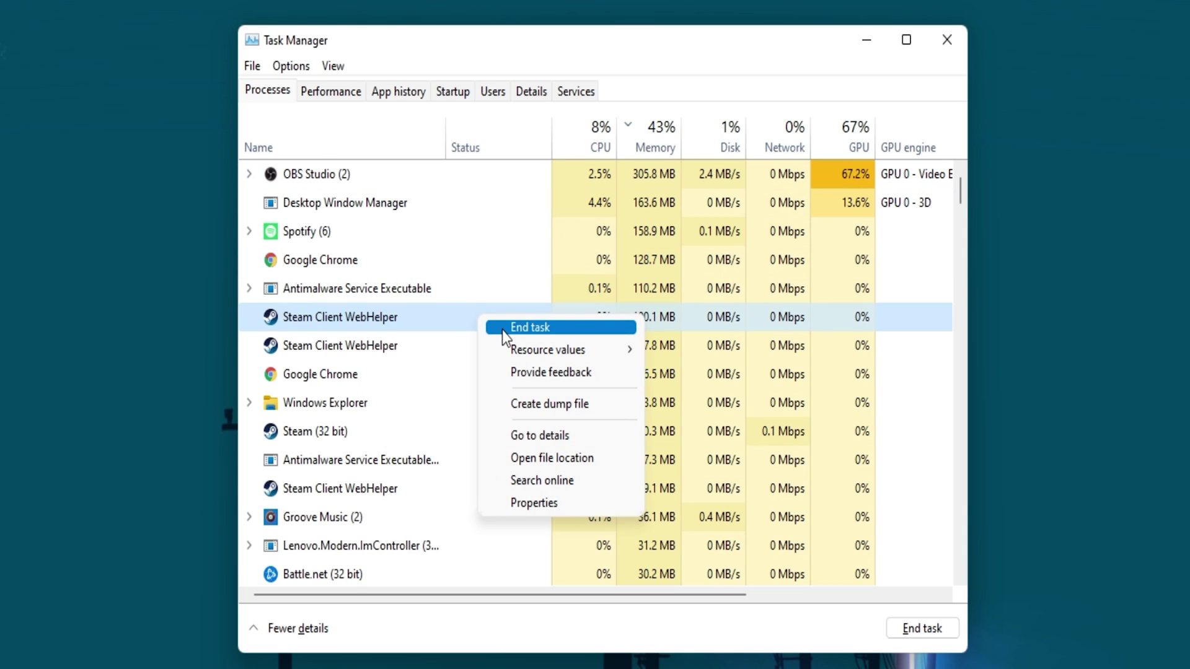
click(460, 326)
scroll(453, 327, down, 2)
scroll(454, 325, down, 1)
right_click(440, 380)
click(406, 388)
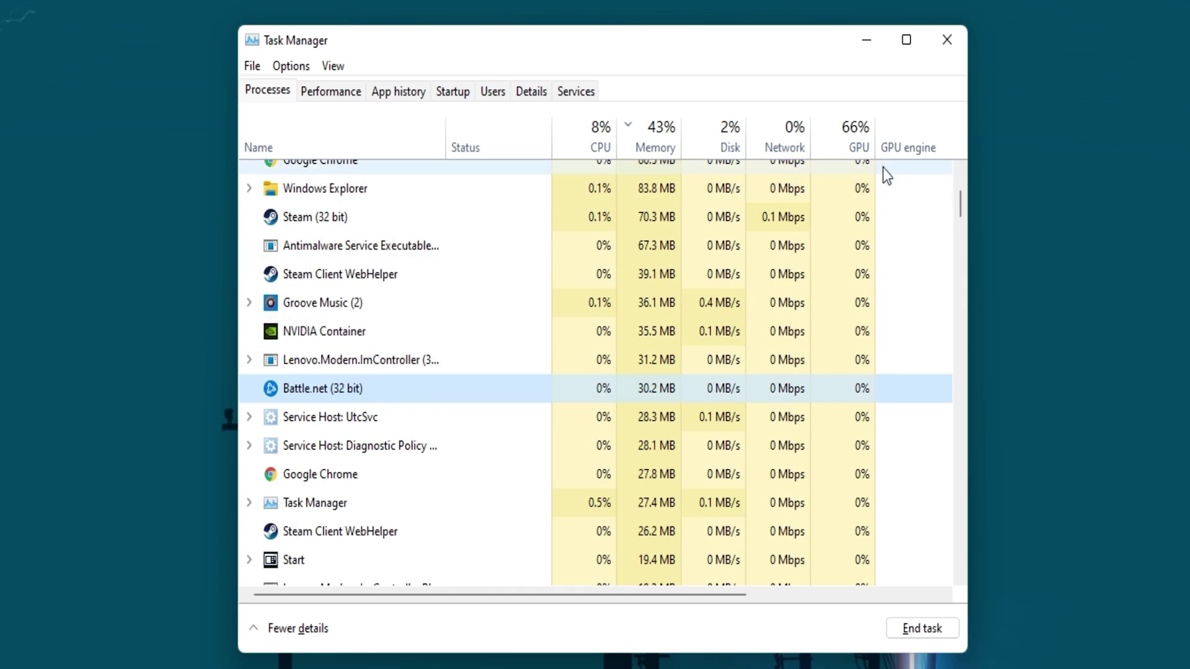